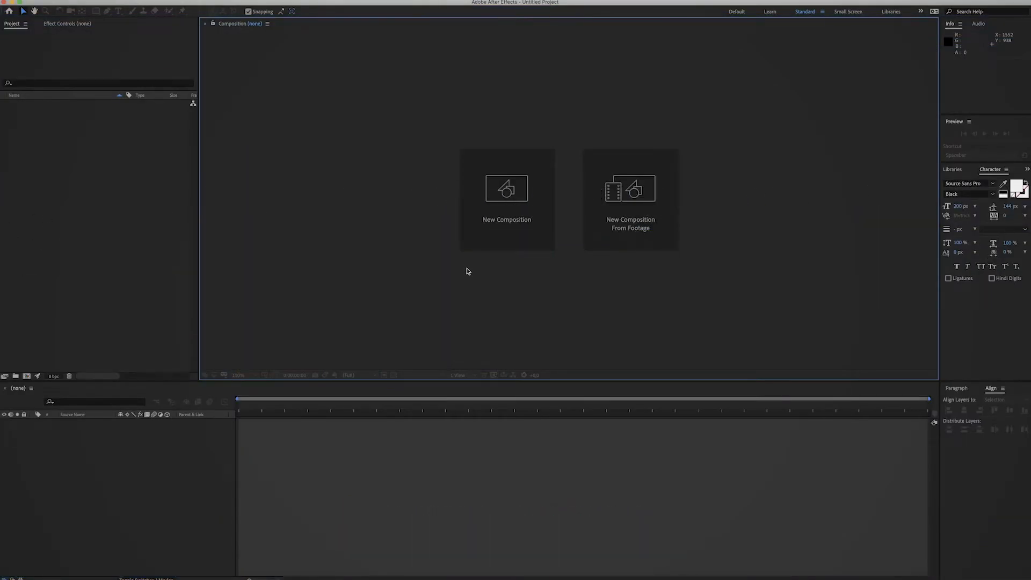
# Create a 1920×1080, 25 fps composition named 'Text Composition' using the CINEMA 4D renderer
pyautogui.click(509, 233)
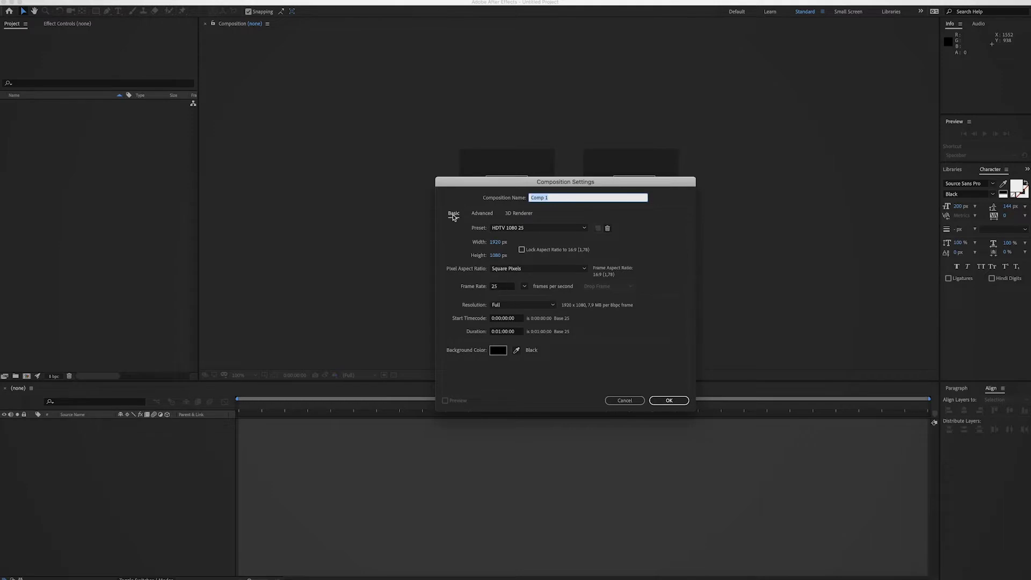
pyautogui.click(525, 217)
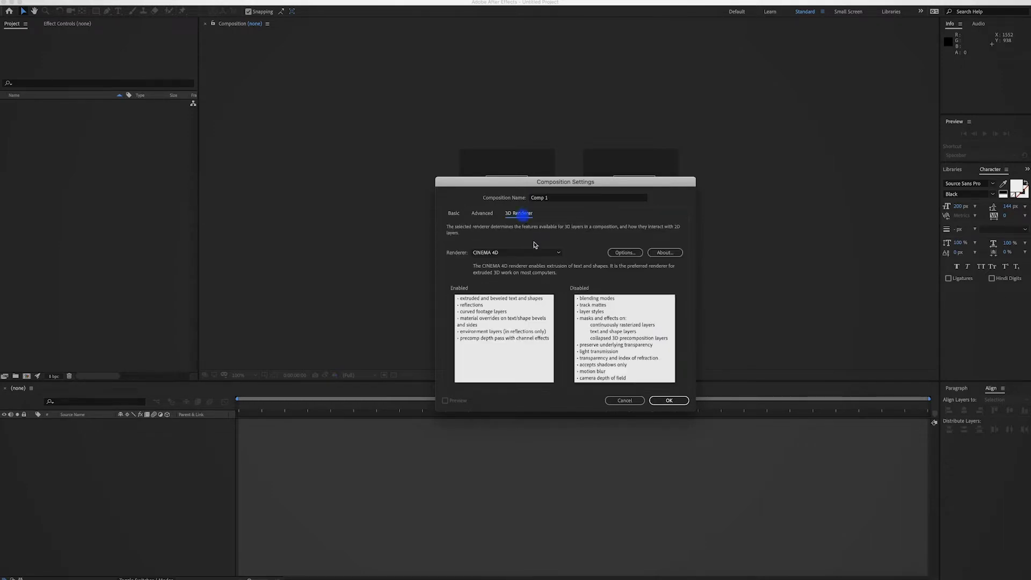
pyautogui.click(514, 253)
pyautogui.click(510, 264)
pyautogui.click(502, 254)
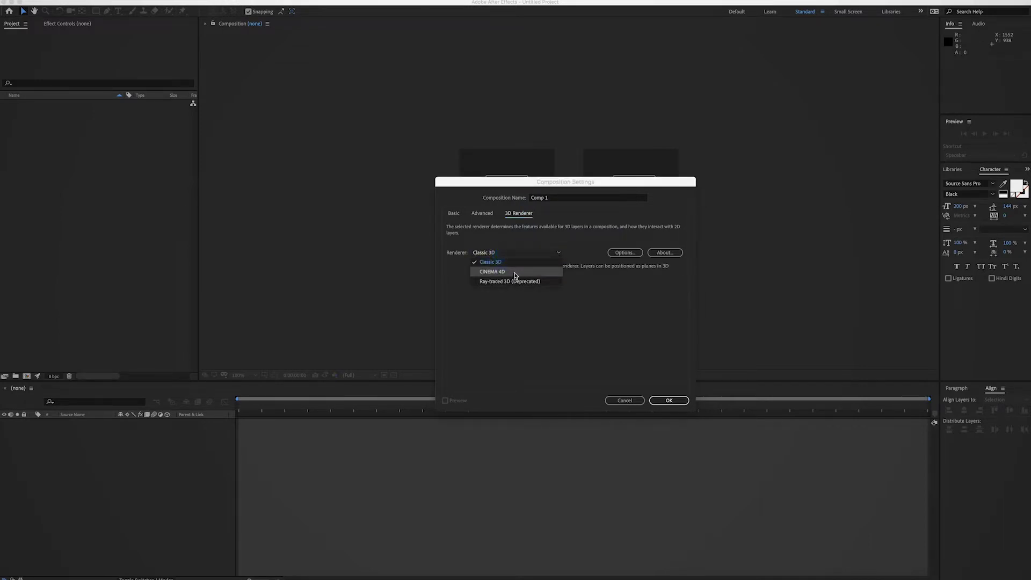
pyautogui.click(514, 273)
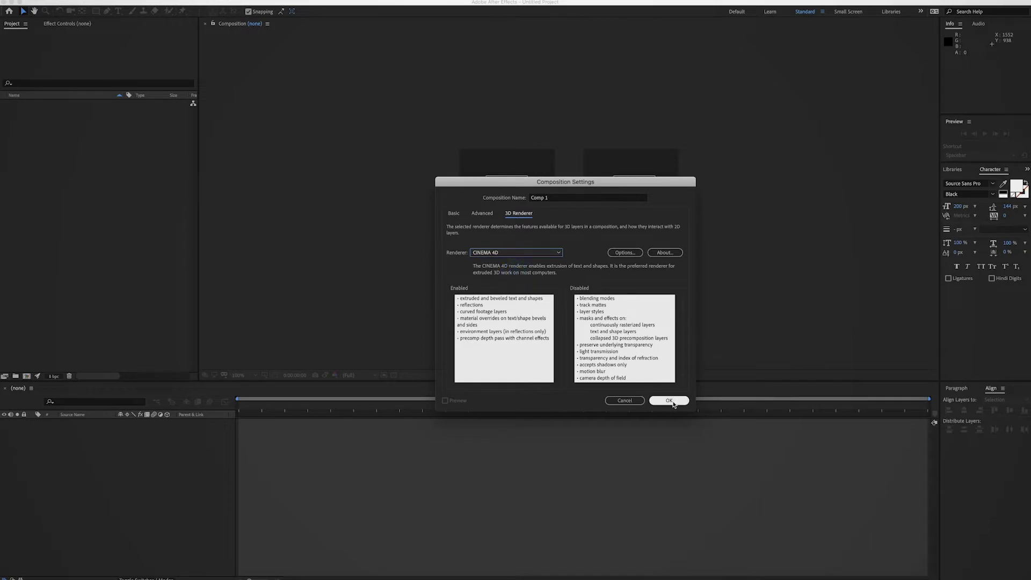
pyautogui.click(564, 198)
pyautogui.write('Tex')
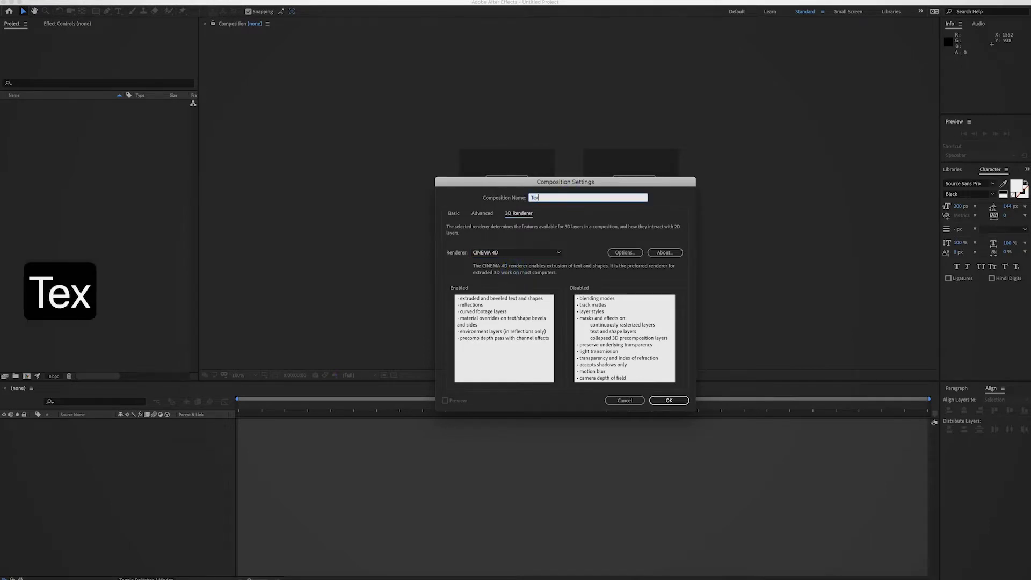
pyautogui.write('t Composition')
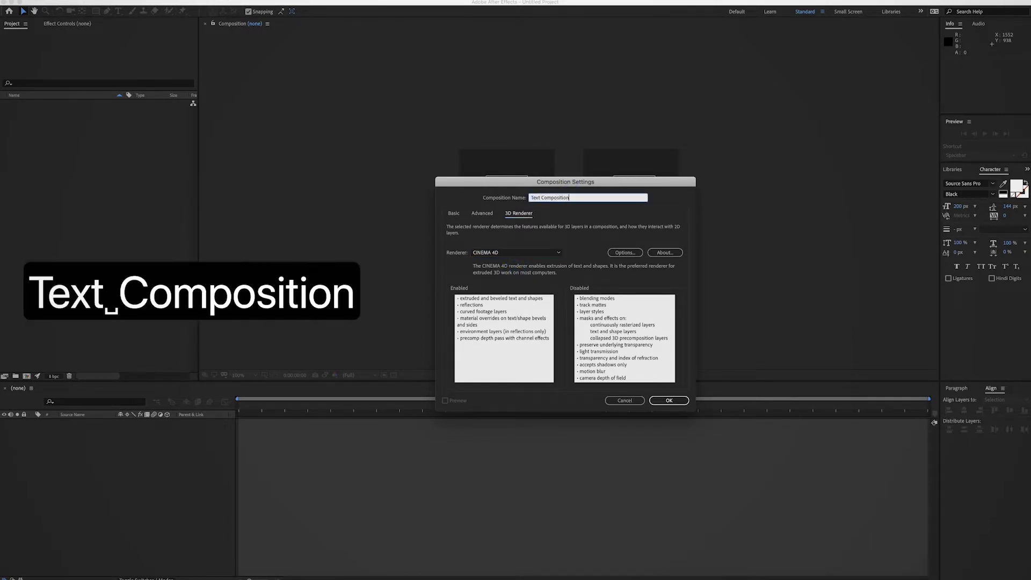
pyautogui.click(661, 404)
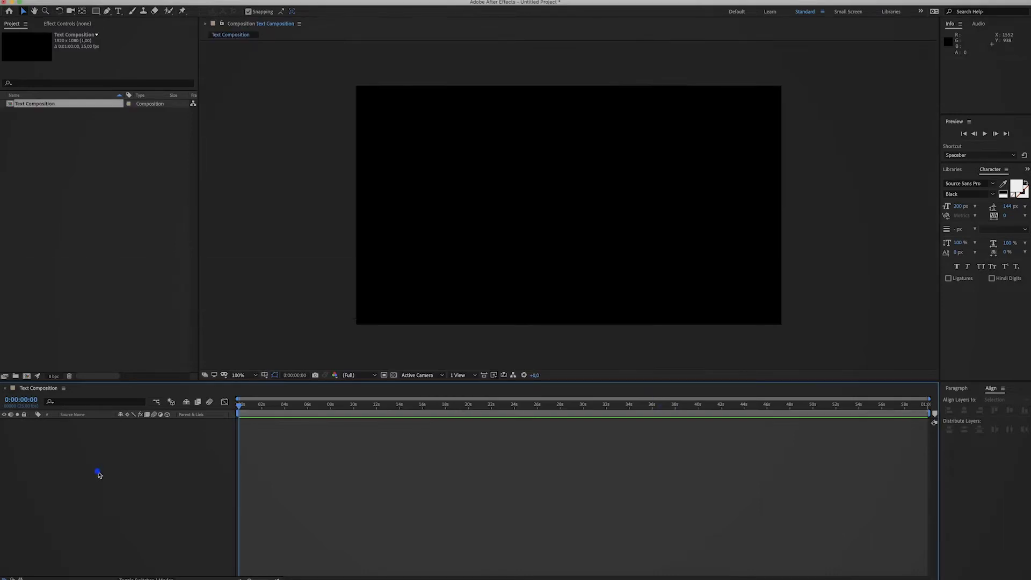
# Add a text layer reading 'what's up' on one line and 'everyone?!' on the next
pyautogui.click(118, 10)
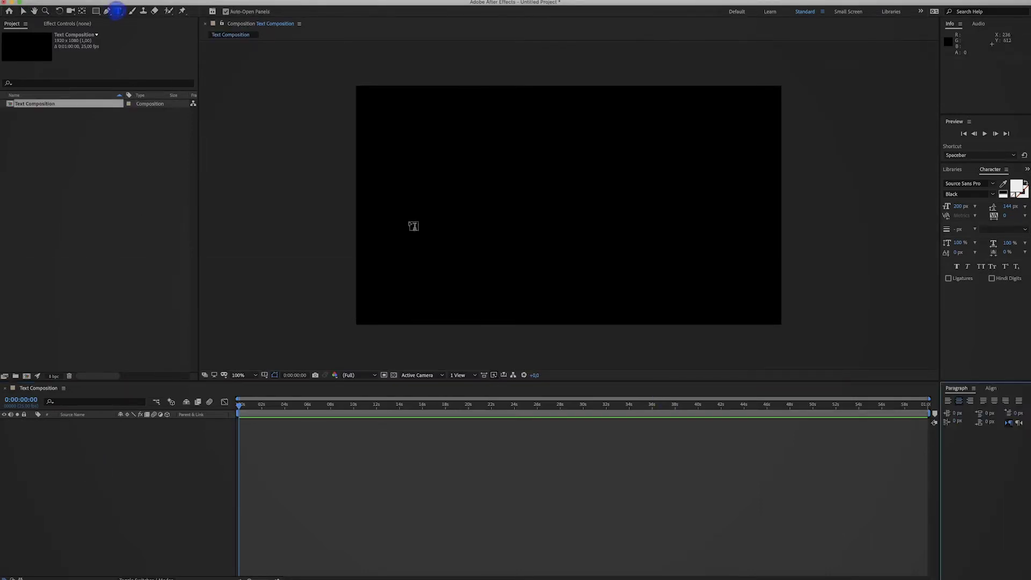
pyautogui.click(512, 192)
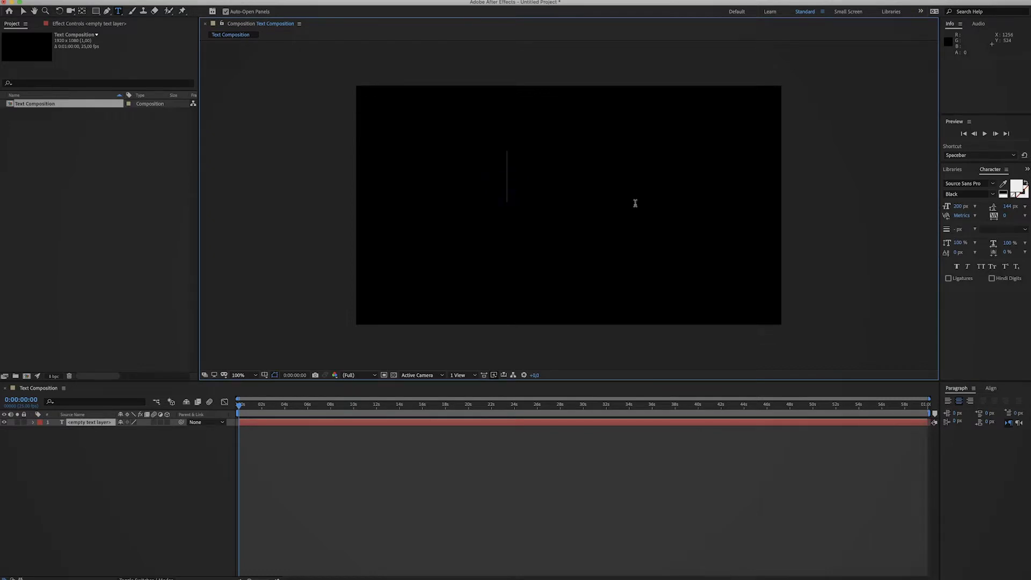
pyautogui.write("what's up")
pyautogui.press('Return')
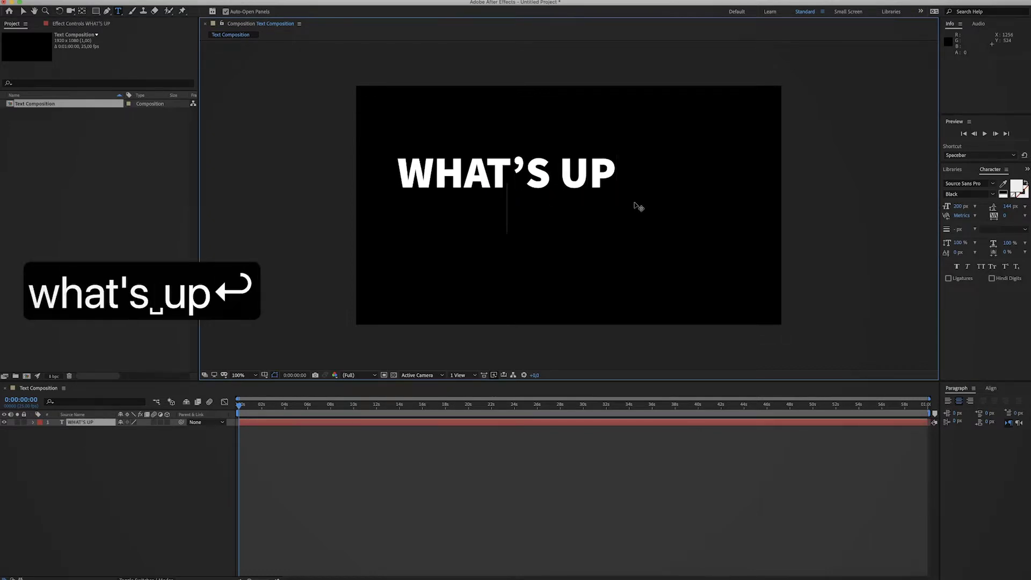
pyautogui.write('everyone?!')
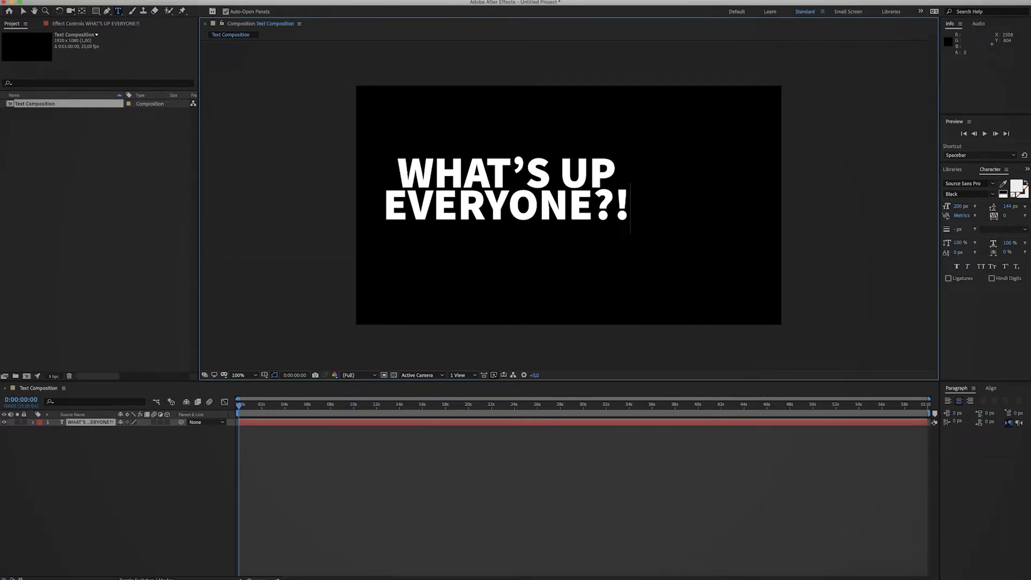
pyautogui.click(23, 11)
# Centre the text layer horizontally and vertically in the composition using the Align panel
pyautogui.click(276, 138)
pyautogui.click(477, 171)
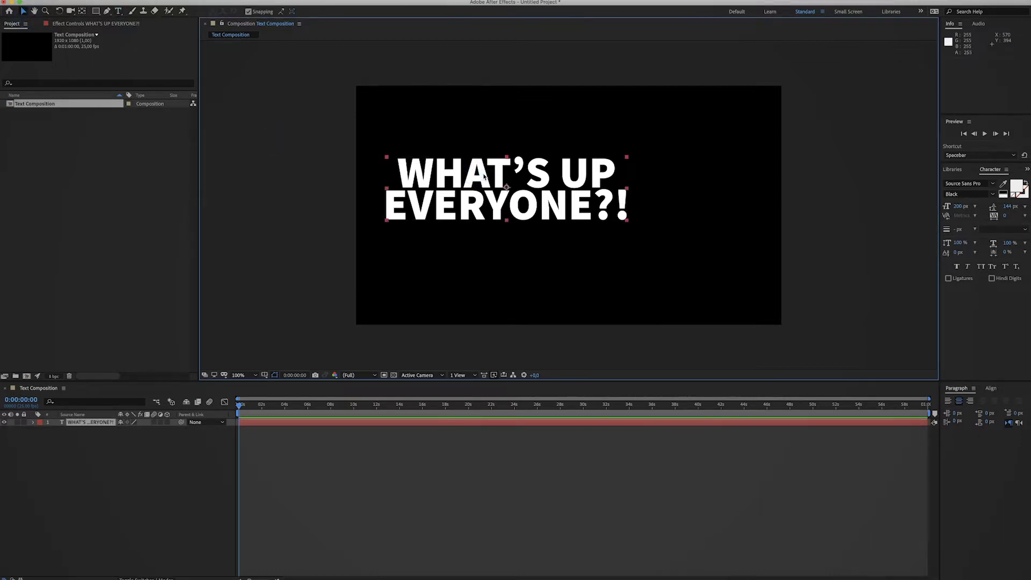
pyautogui.click(993, 389)
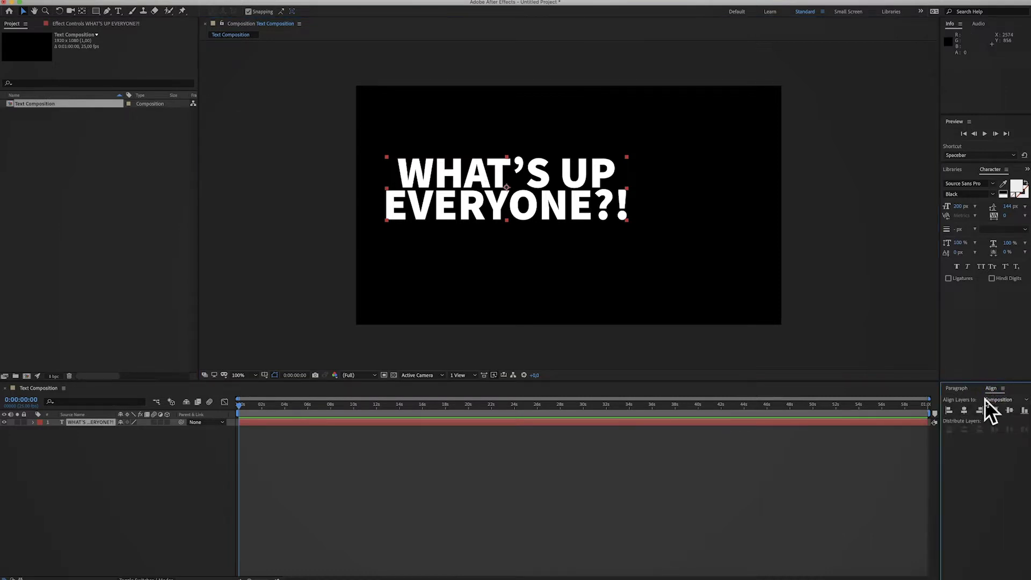
pyautogui.click(269, 2)
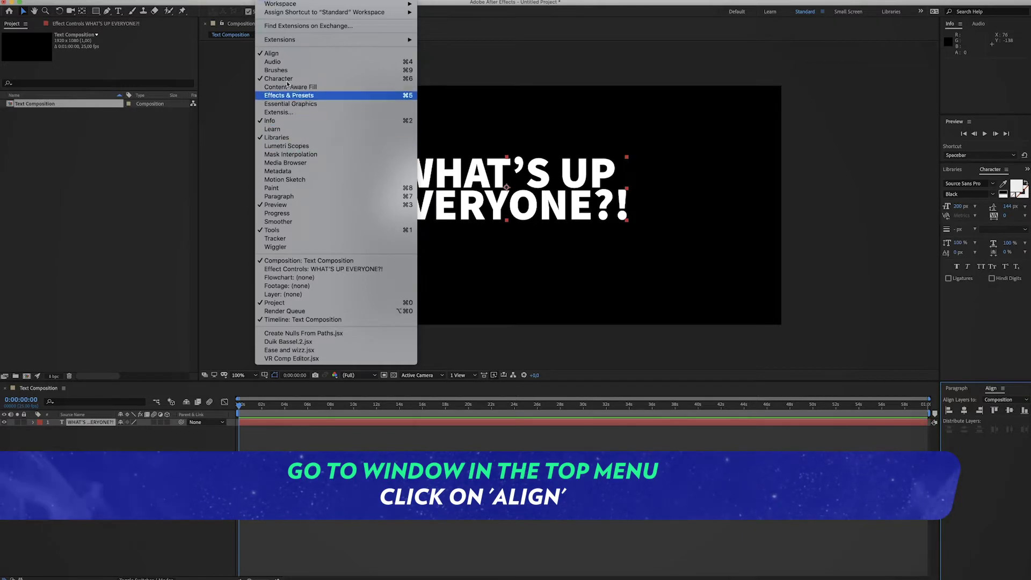
pyautogui.click(271, 53)
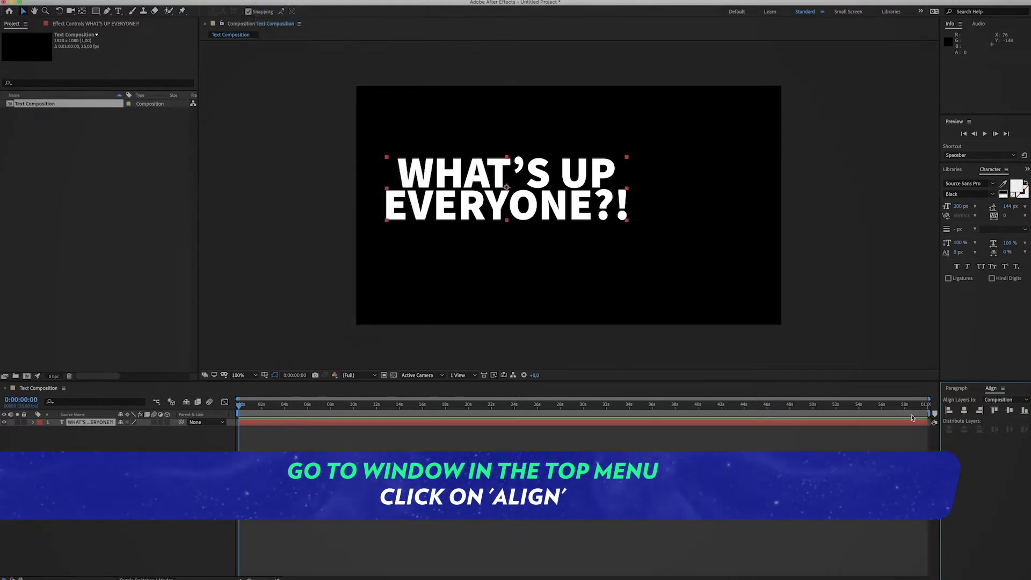
pyautogui.click(964, 410)
pyautogui.click(1009, 410)
pyautogui.click(568, 477)
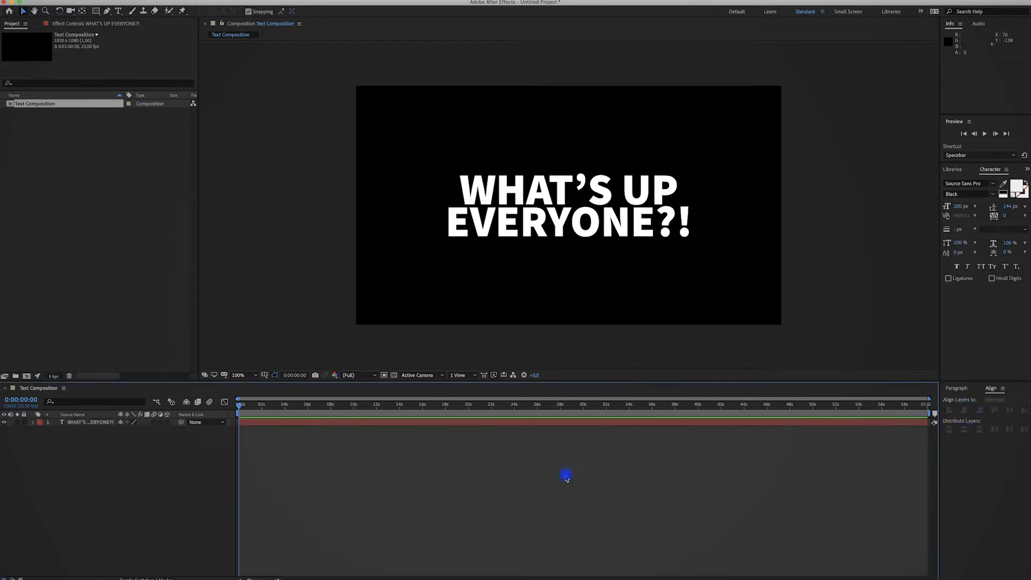
pyautogui.click(92, 423)
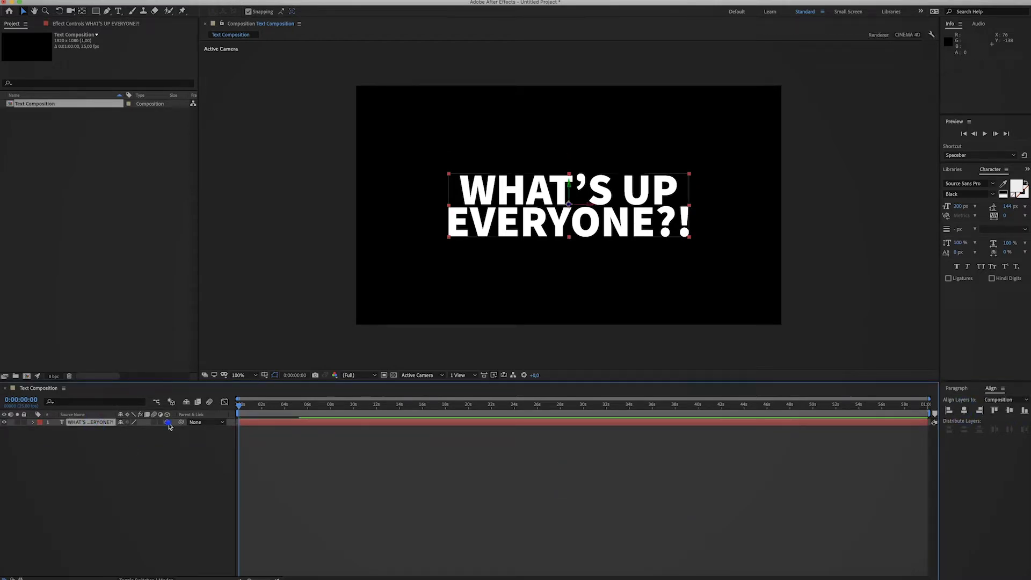
# Make the text layer 3D and reveal its Transform and Geometry Options
pyautogui.click(167, 422)
pyautogui.click(33, 423)
pyautogui.click(41, 446)
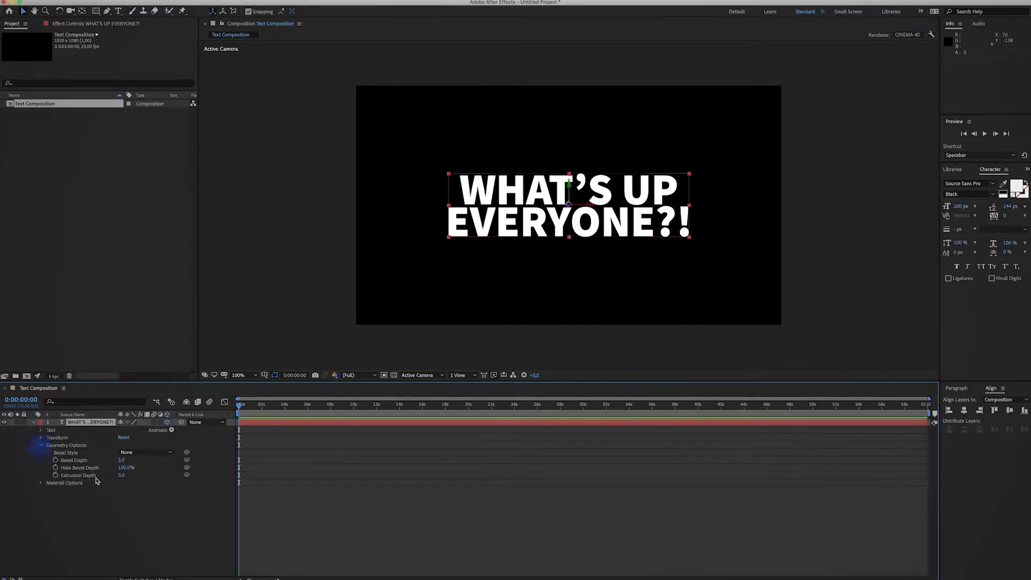
pyautogui.click(41, 439)
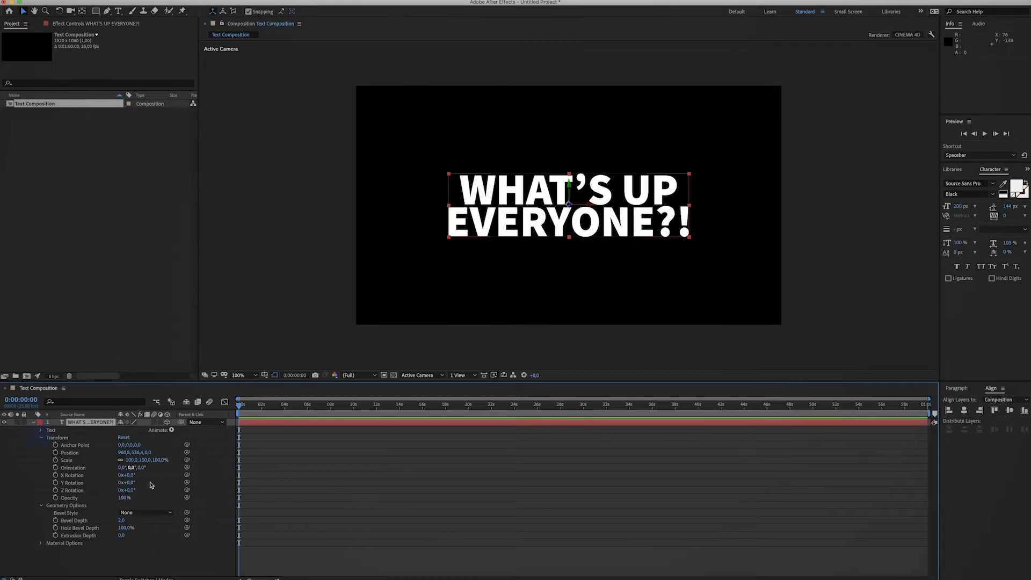
pyautogui.moveTo(129, 482); pyautogui.dragTo(169, 484)
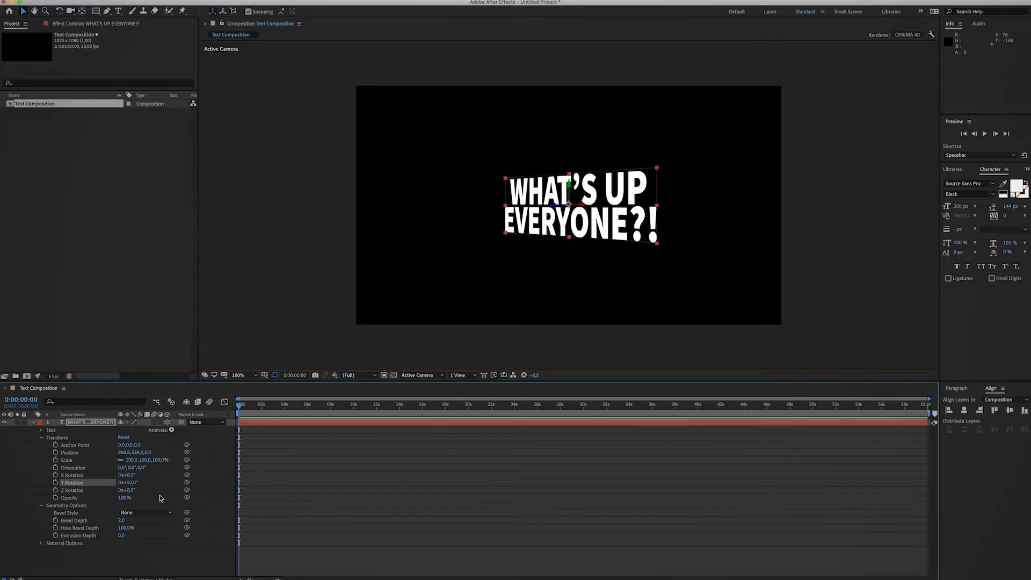
pyautogui.press('super+z')
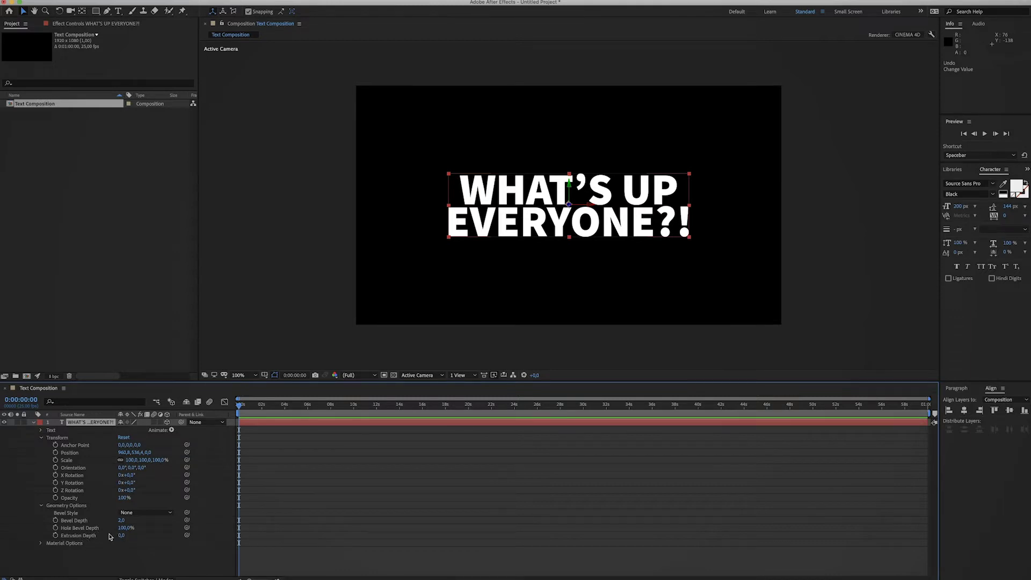
# Set Extrusion Depth to 40, checking the depth with a temporary Y rotation
pyautogui.click(122, 535)
pyautogui.write('40')
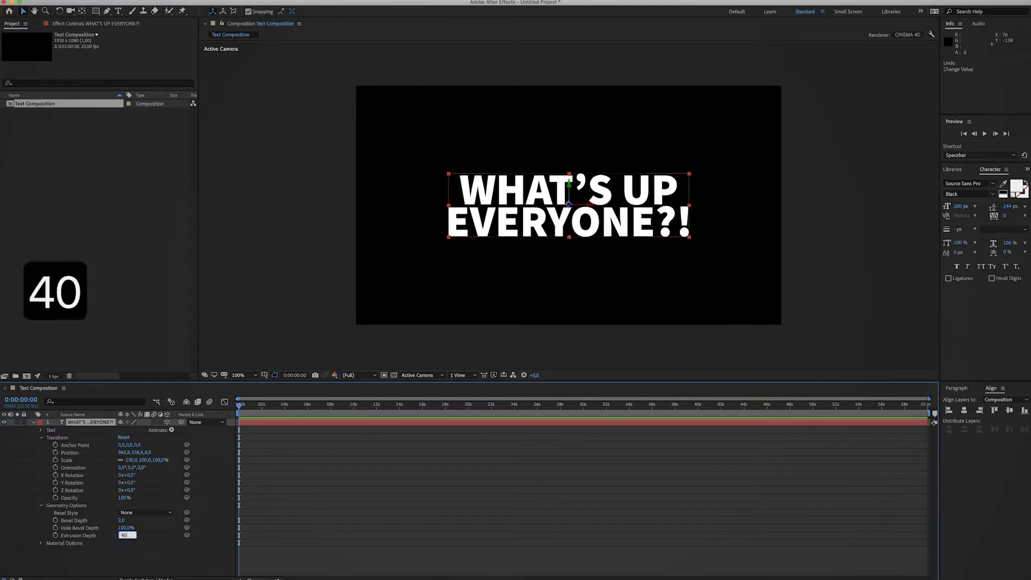
pyautogui.press('Return')
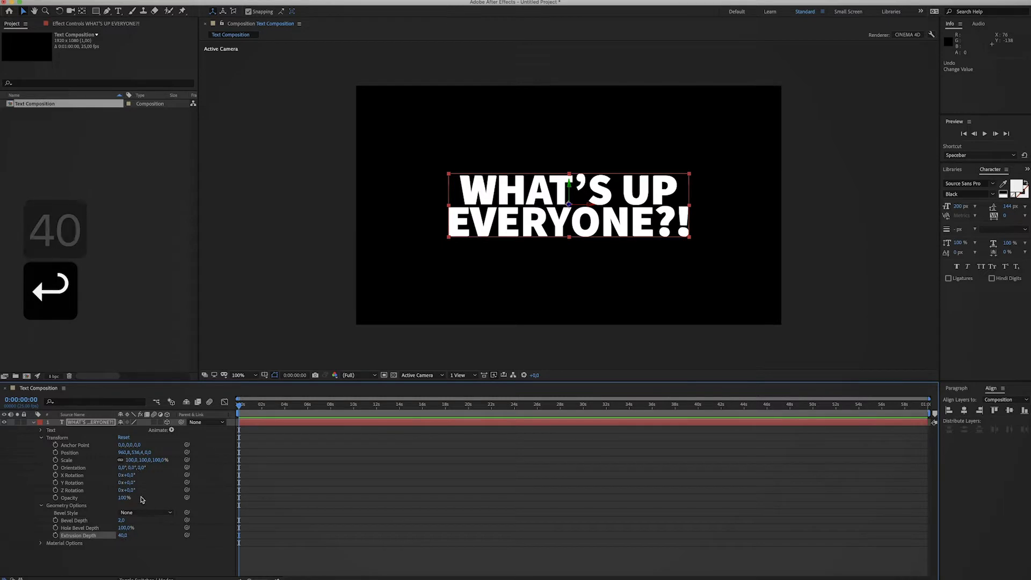
pyautogui.moveTo(129, 483); pyautogui.dragTo(221, 476)
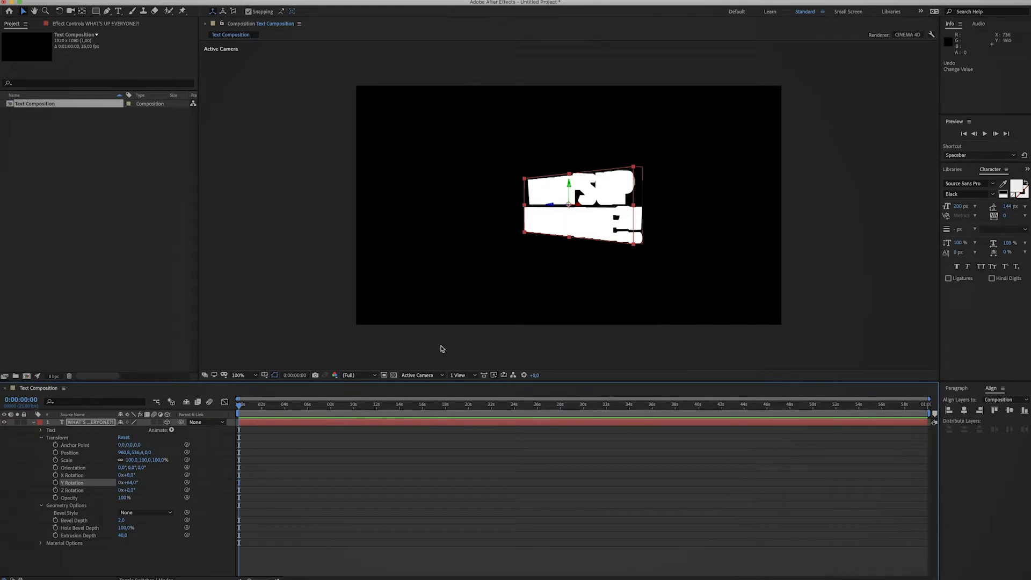
pyautogui.press('super+z')
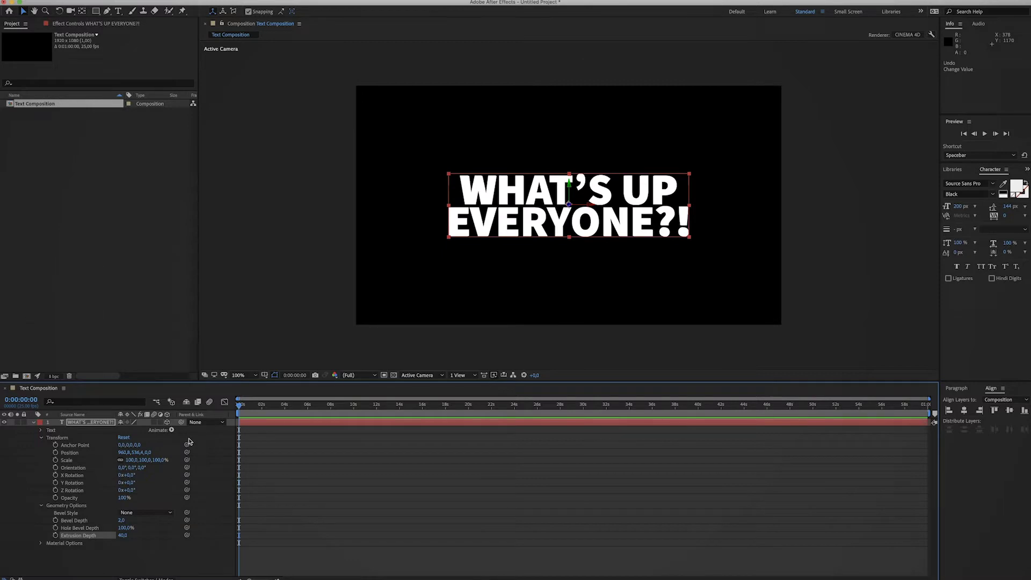
# Add a Front Color animator and colour the text's front faces deep blue (2712E4)
pyautogui.click(171, 431)
pyautogui.click(172, 431)
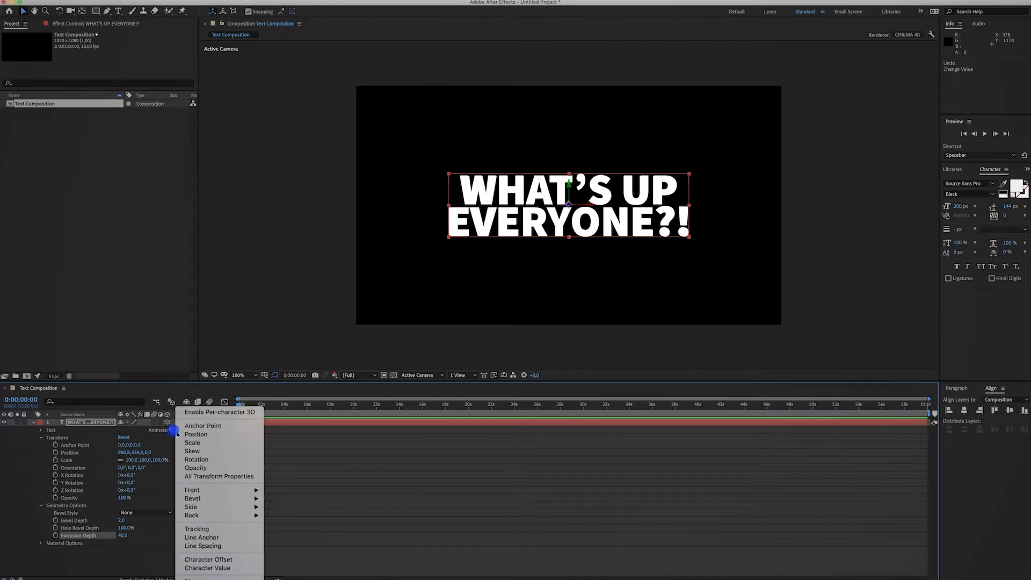
pyautogui.moveTo(209, 490)
pyautogui.moveTo(295, 491)
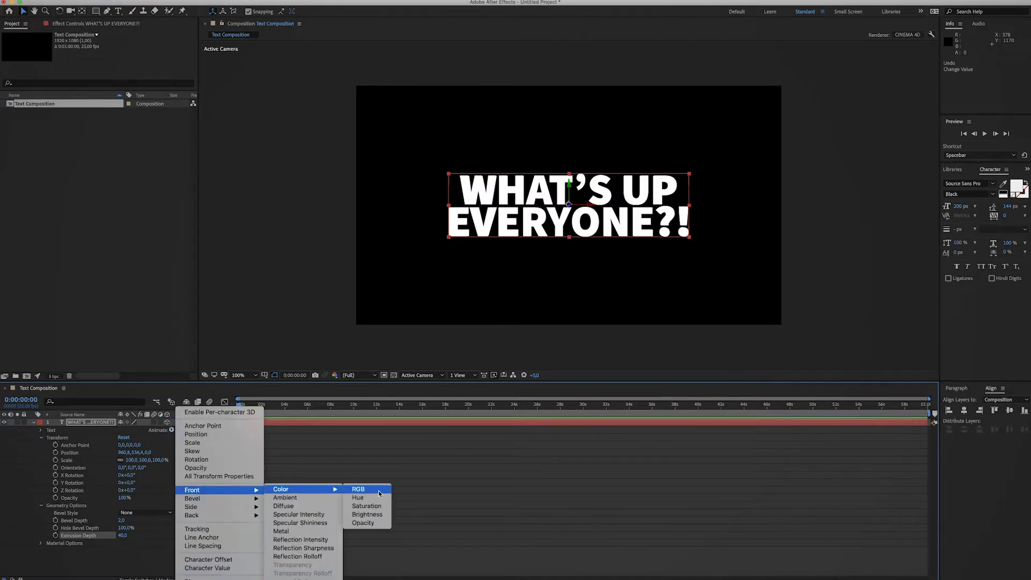
pyautogui.click(377, 489)
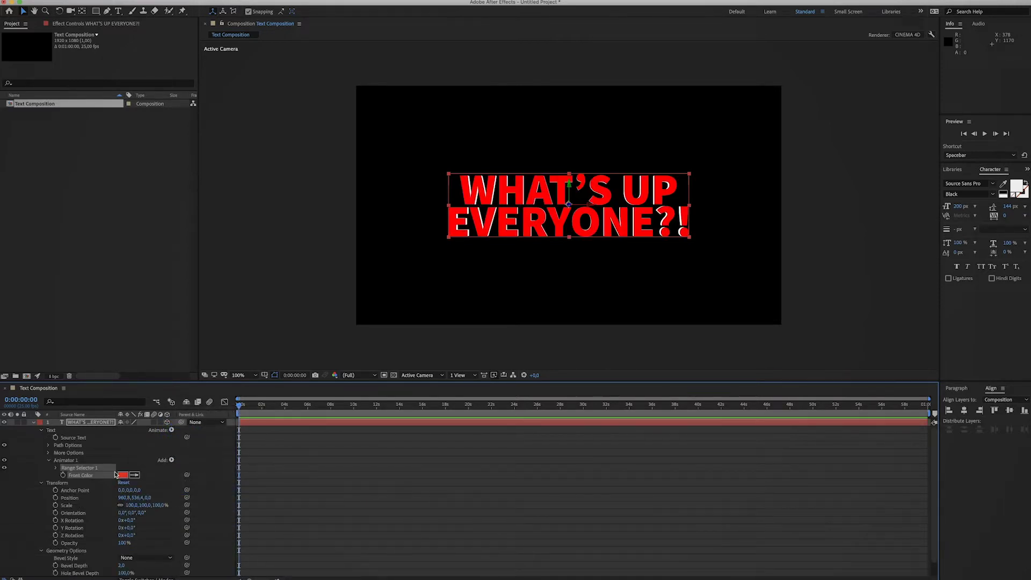
pyautogui.click(123, 475)
pyautogui.write('1121A8')
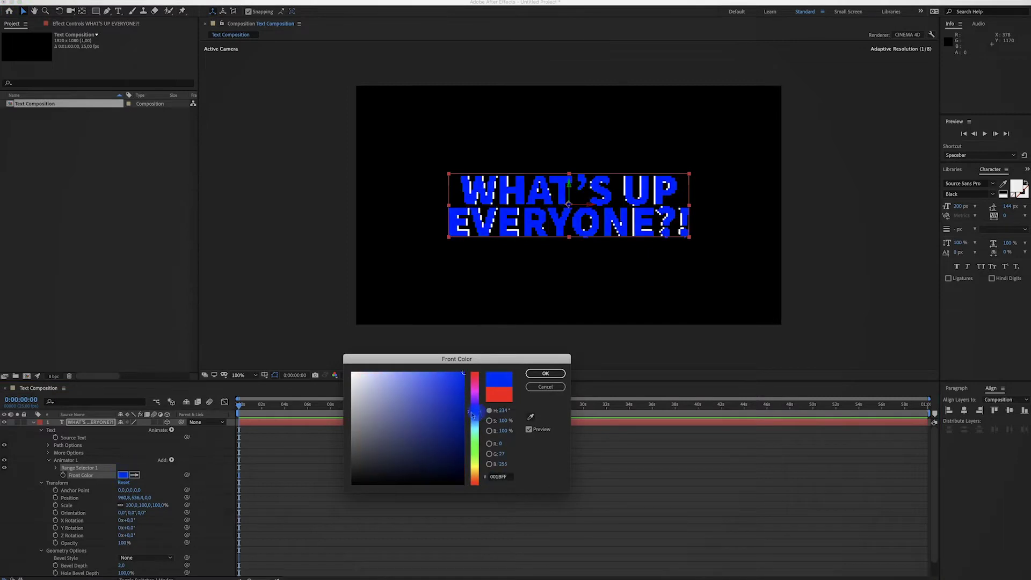
pyautogui.moveTo(454, 411)
pyautogui.mouseDown()
pyautogui.moveTo(416, 386)
pyautogui.moveTo(476, 412)
pyautogui.moveTo(455, 383)
pyautogui.mouseUp()
pyautogui.click(545, 374)
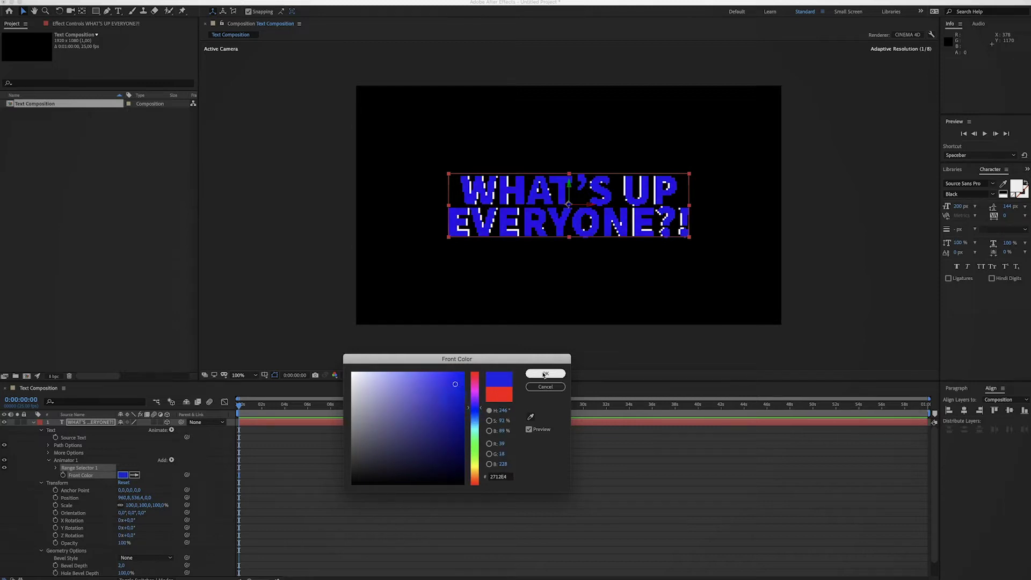
# Add a Back Color to the animator and set it to near-black 18181A
pyautogui.click(171, 431)
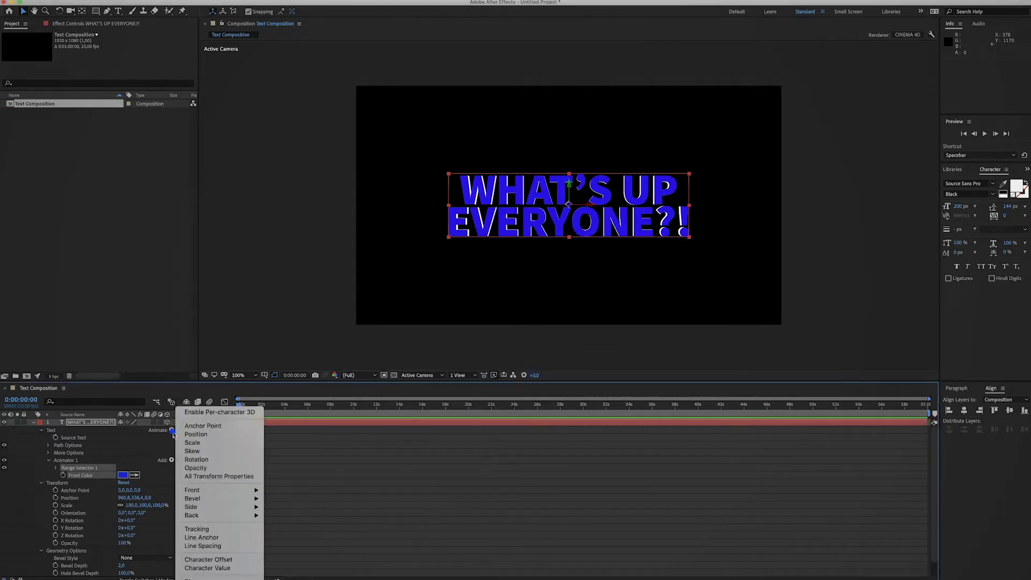
pyautogui.moveTo(215, 515)
pyautogui.moveTo(293, 490)
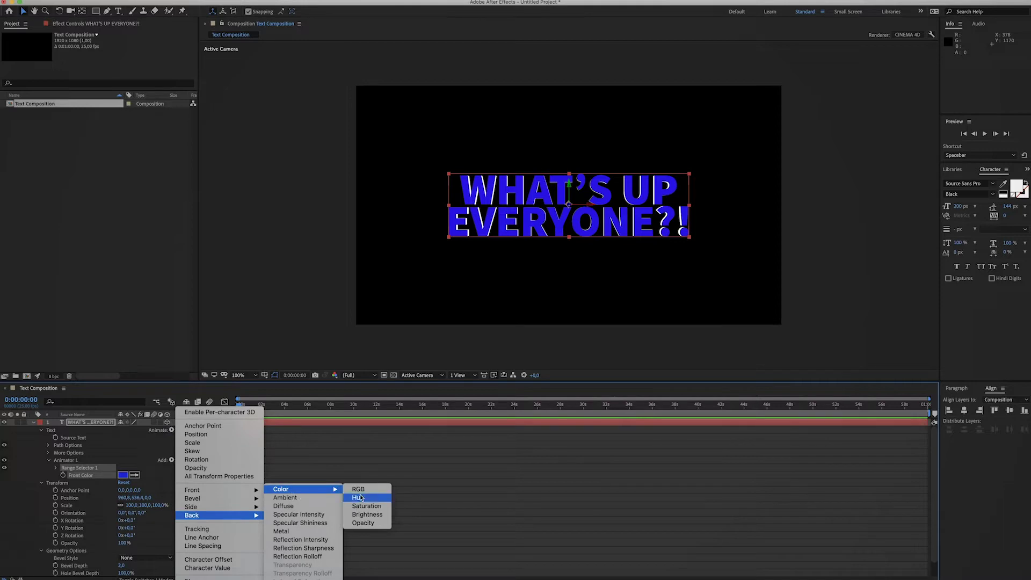
pyautogui.click(361, 490)
pyautogui.click(123, 483)
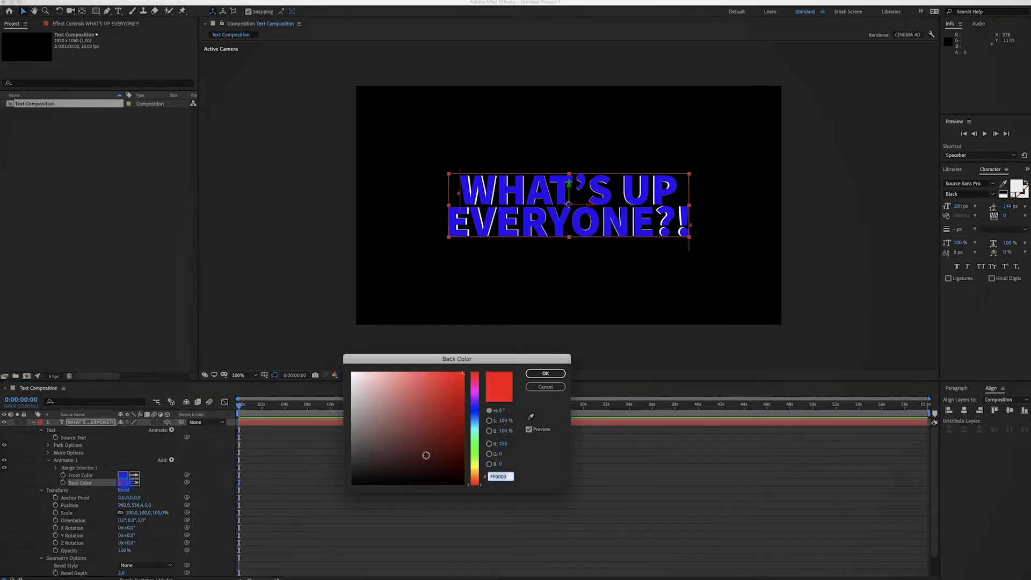
pyautogui.moveTo(426, 453); pyautogui.dragTo(351, 479)
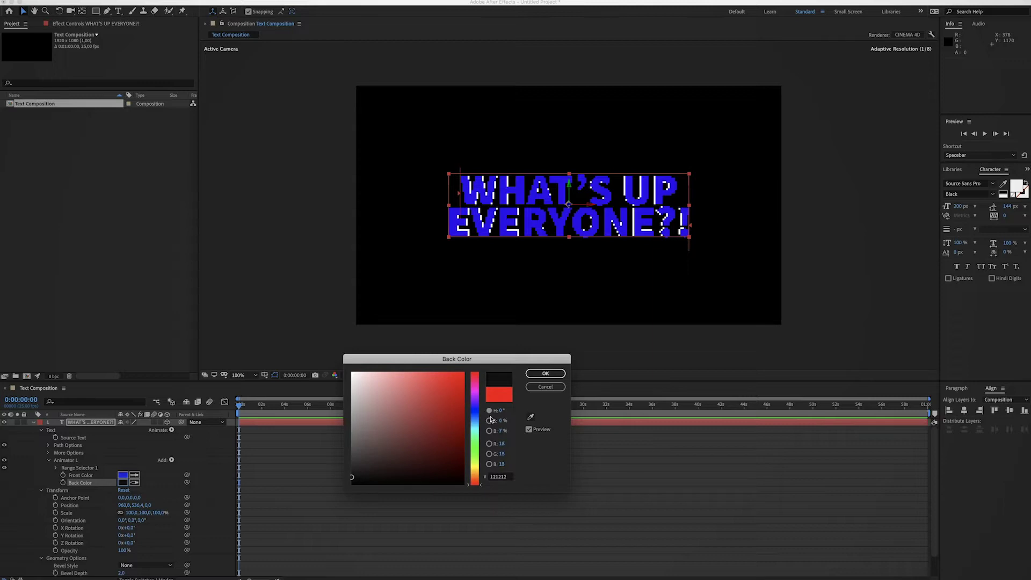
pyautogui.moveTo(475, 421); pyautogui.dragTo(475, 408)
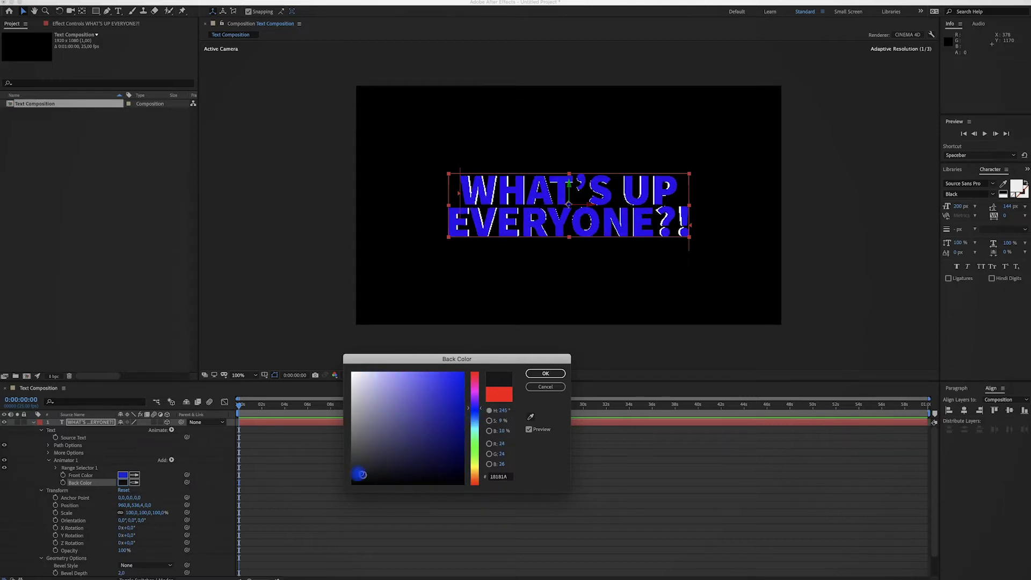
pyautogui.click(541, 373)
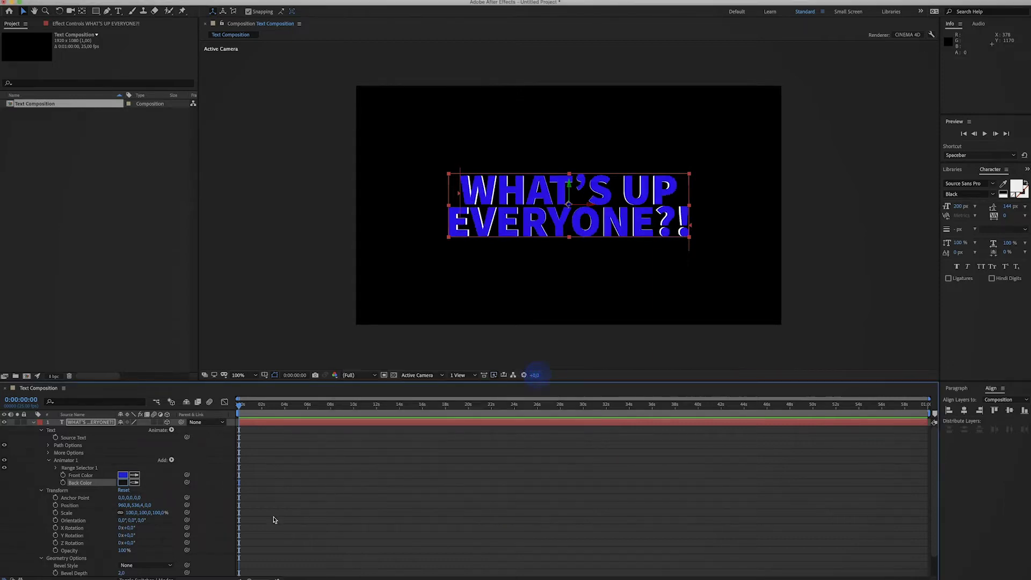
# Reset Y Rotation to 0° and set its starting keyframe
pyautogui.moveTo(128, 536); pyautogui.dragTo(203, 534)
pyautogui.click(132, 535)
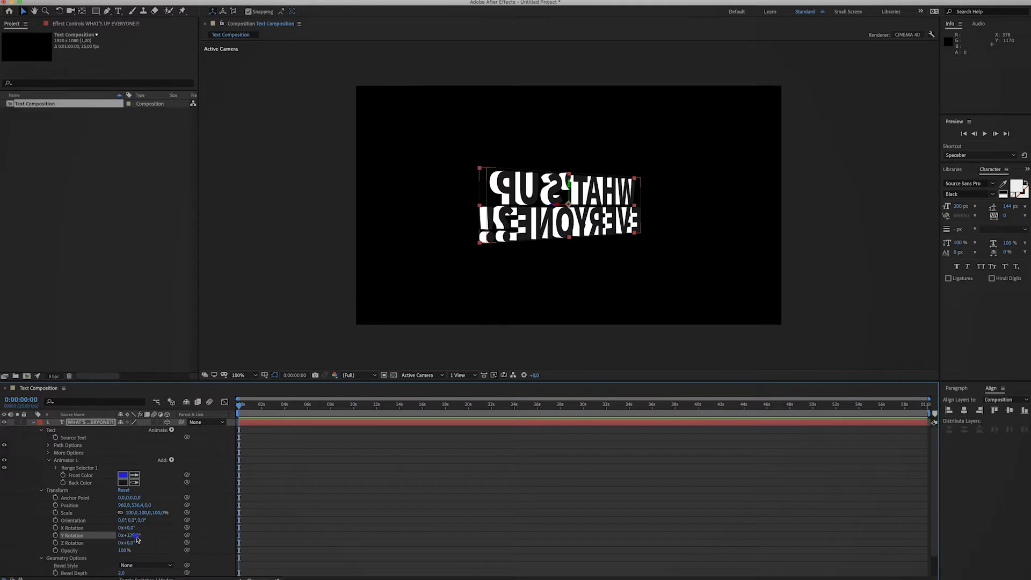
pyautogui.write('0')
pyautogui.press('Return')
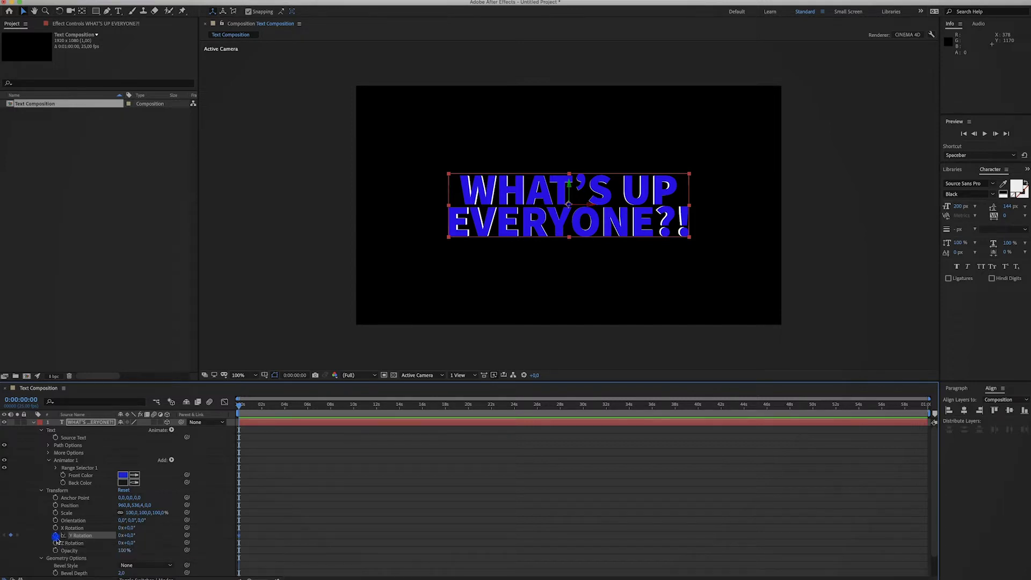
pyautogui.click(56, 536)
# Keyframe two full Y rotations at about 8 seconds and preview the spin
pyautogui.moveTo(273, 409); pyautogui.dragTo(333, 412)
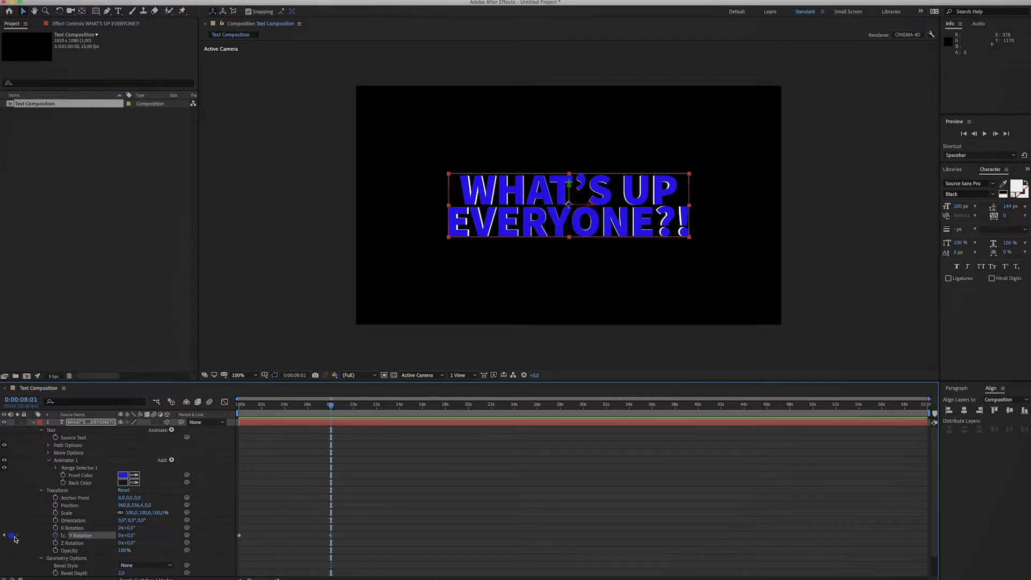
pyautogui.click(120, 535)
pyautogui.write('2')
pyautogui.press('Return')
pyautogui.click(306, 511)
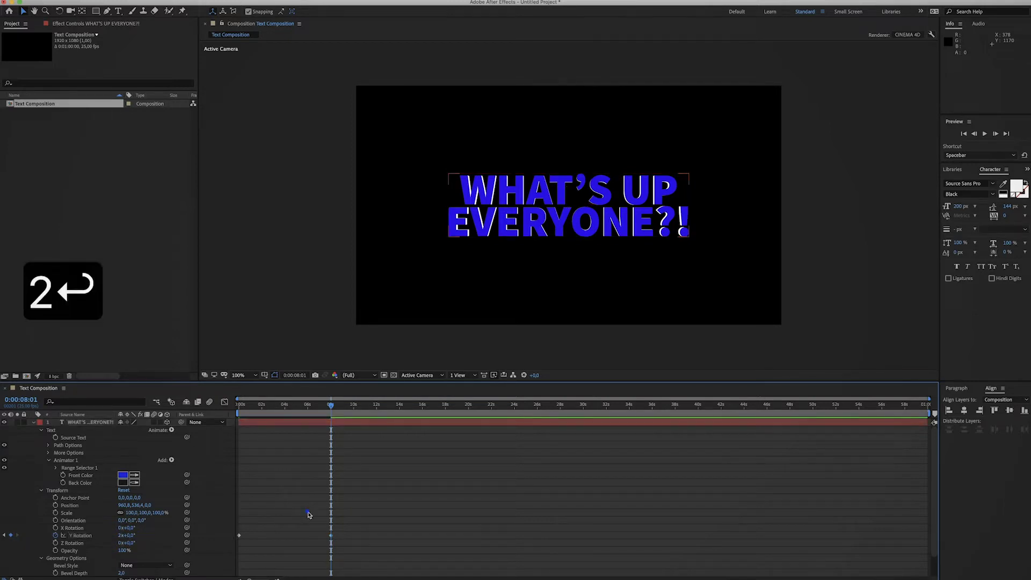
pyautogui.press('space')
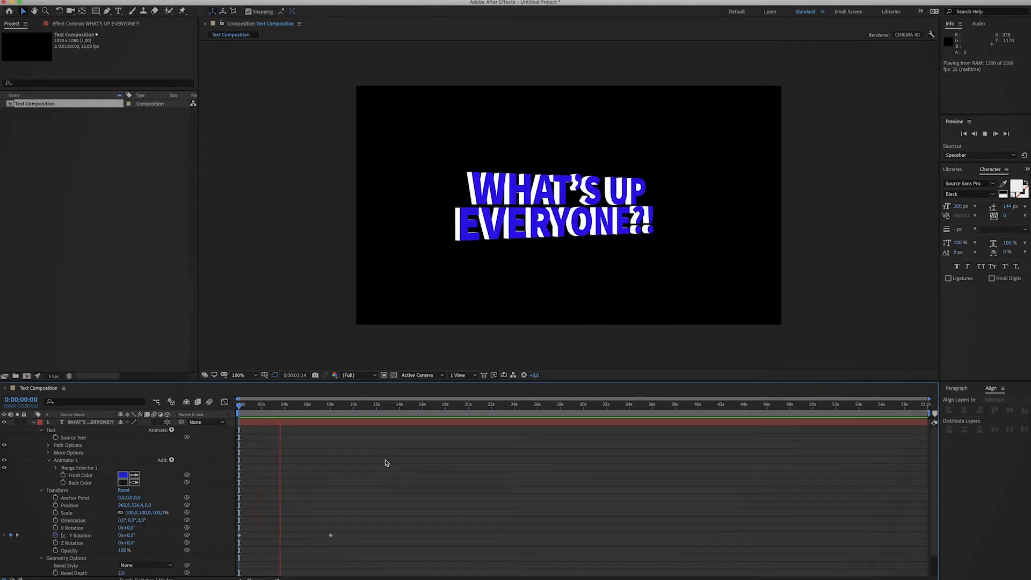
pyautogui.press('space')
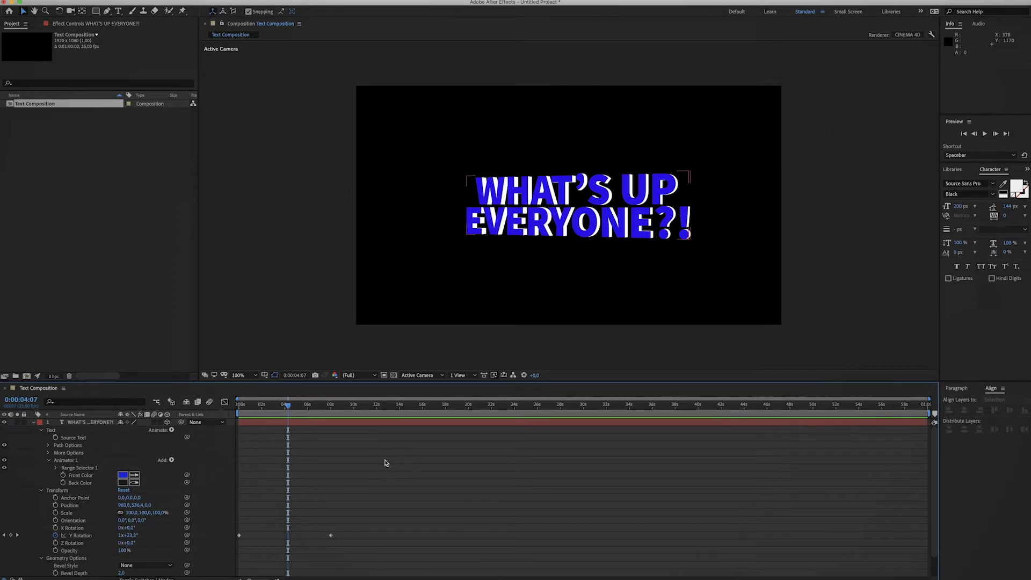
# Add Spot Light 1 to the composition with default settings
pyautogui.click(34, 423)
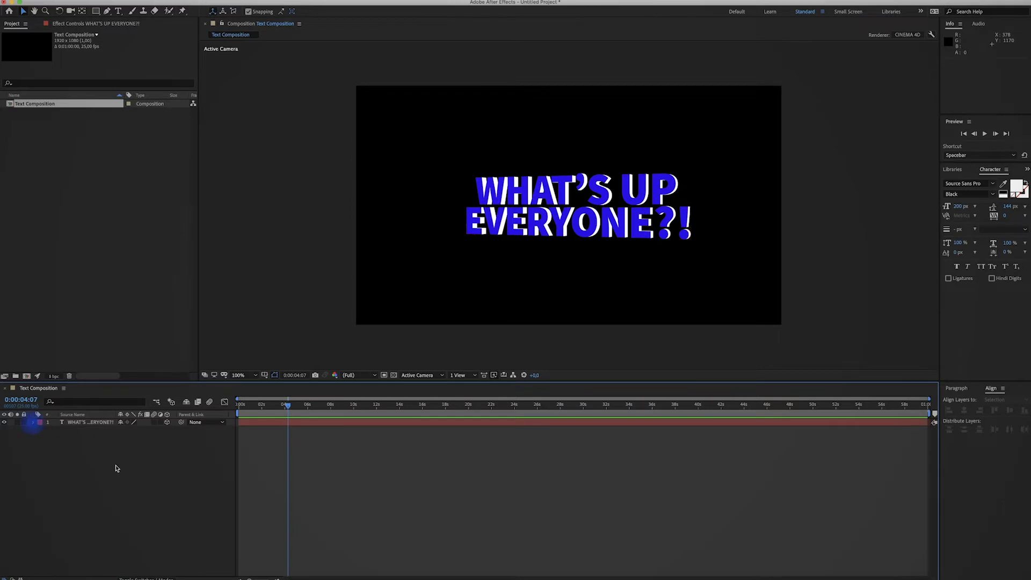
pyautogui.rightClick(115, 468)
pyautogui.click(172, 471)
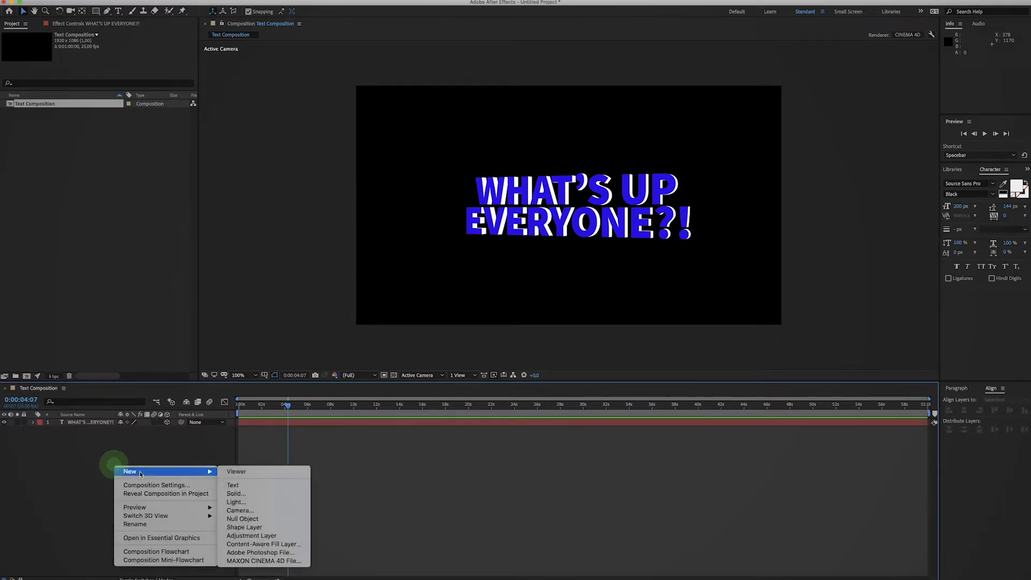
pyautogui.click(252, 503)
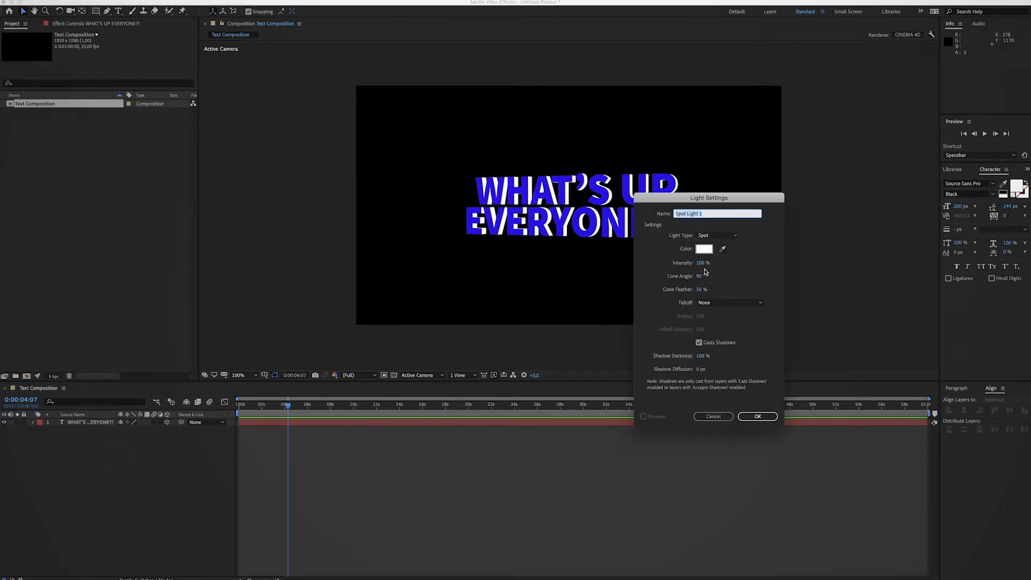
pyautogui.click(757, 416)
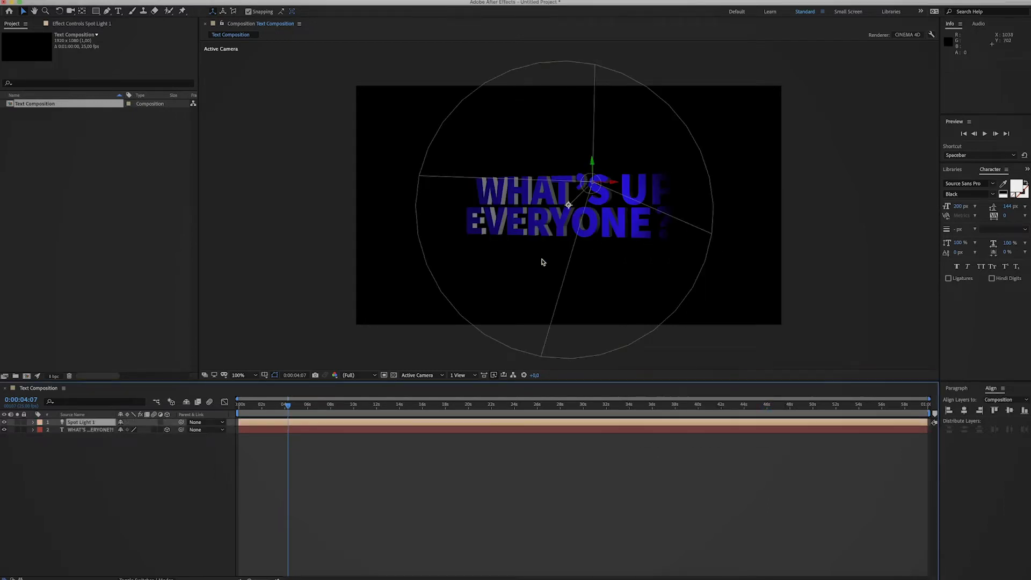
pyautogui.moveTo(253, 407); pyautogui.dragTo(228, 412)
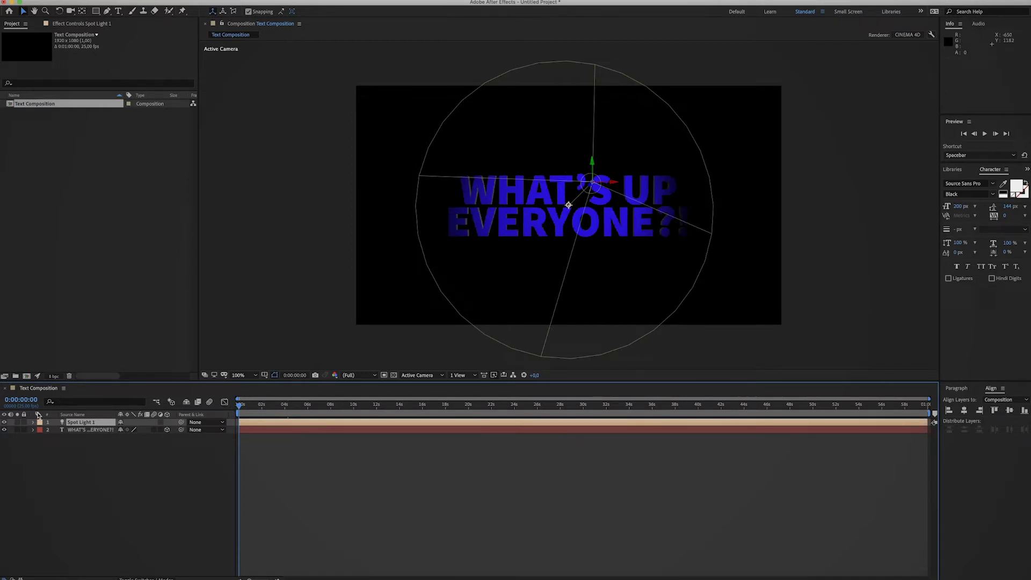
# Widen the spot light's cone, remove its feather and raise intensity to about 200%
pyautogui.click(33, 423)
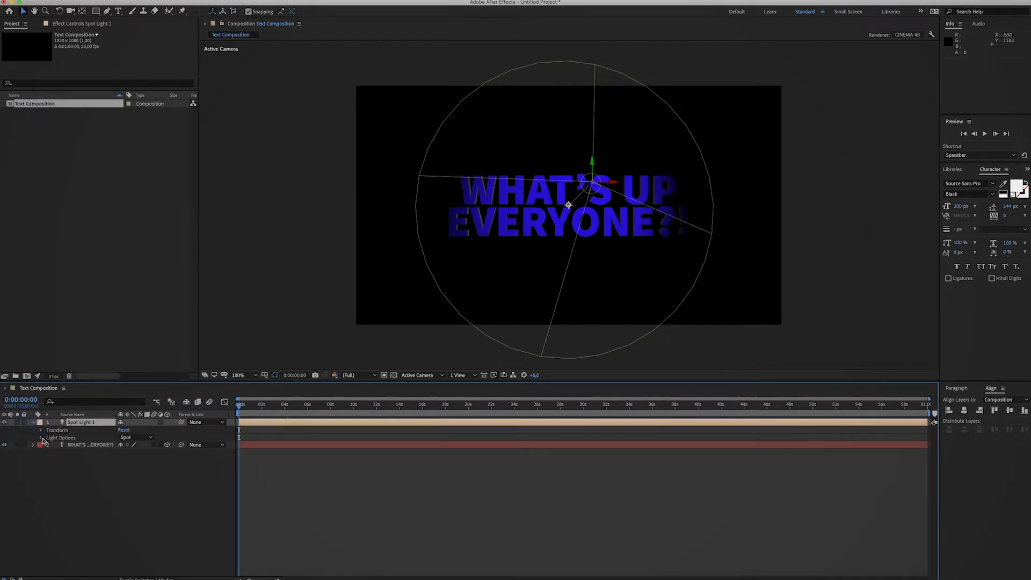
pyautogui.click(41, 438)
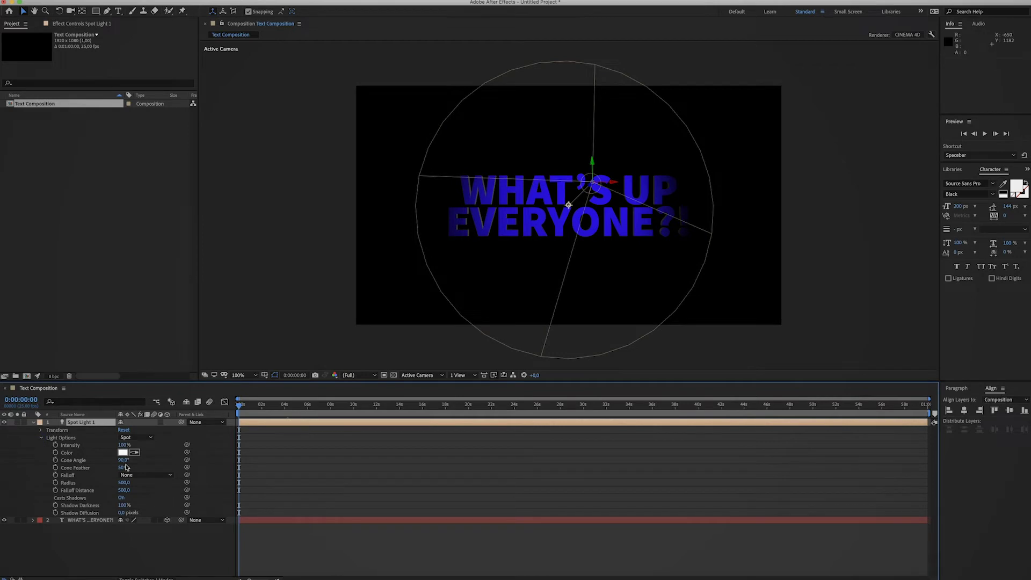
pyautogui.moveTo(124, 462); pyautogui.dragTo(165, 462)
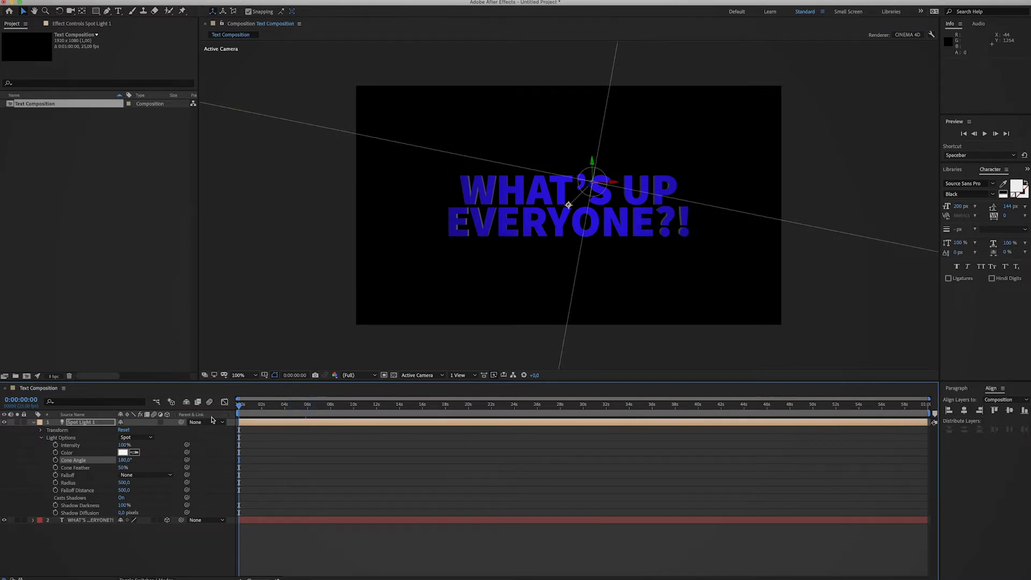
pyautogui.moveTo(124, 467); pyautogui.dragTo(124, 469)
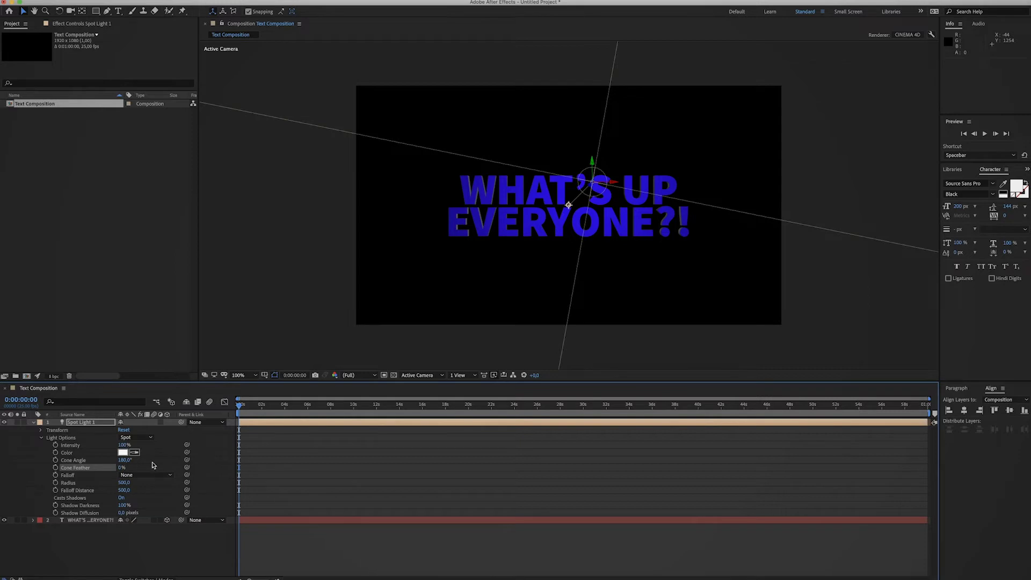
pyautogui.moveTo(126, 446); pyautogui.dragTo(168, 445)
pyautogui.scroll(2, 565, 203)
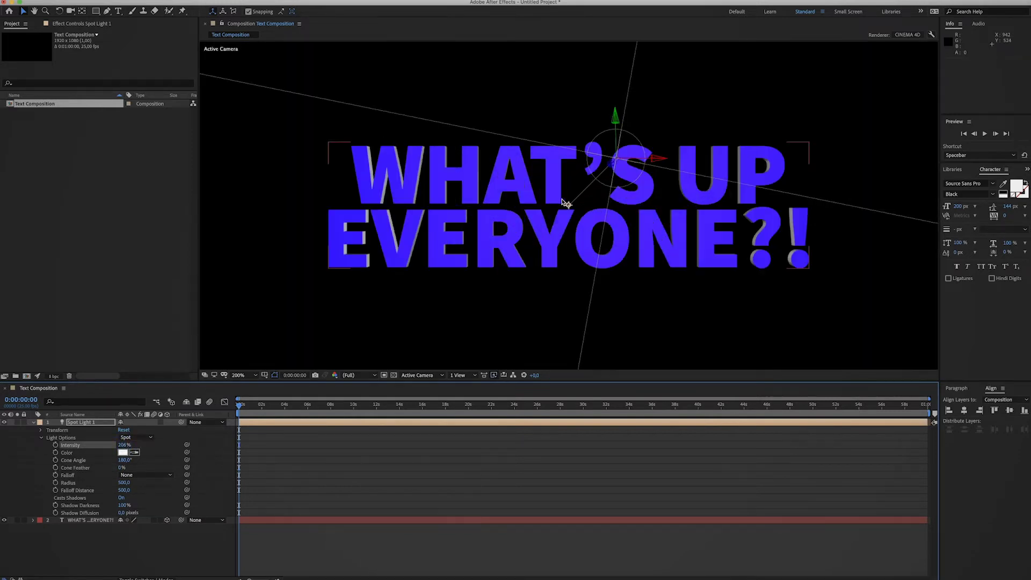
pyautogui.press(',')
# Scrub and preview the lit rotation, then return to frame 0 with the text layer selected
pyautogui.moveTo(246, 412); pyautogui.dragTo(280, 408)
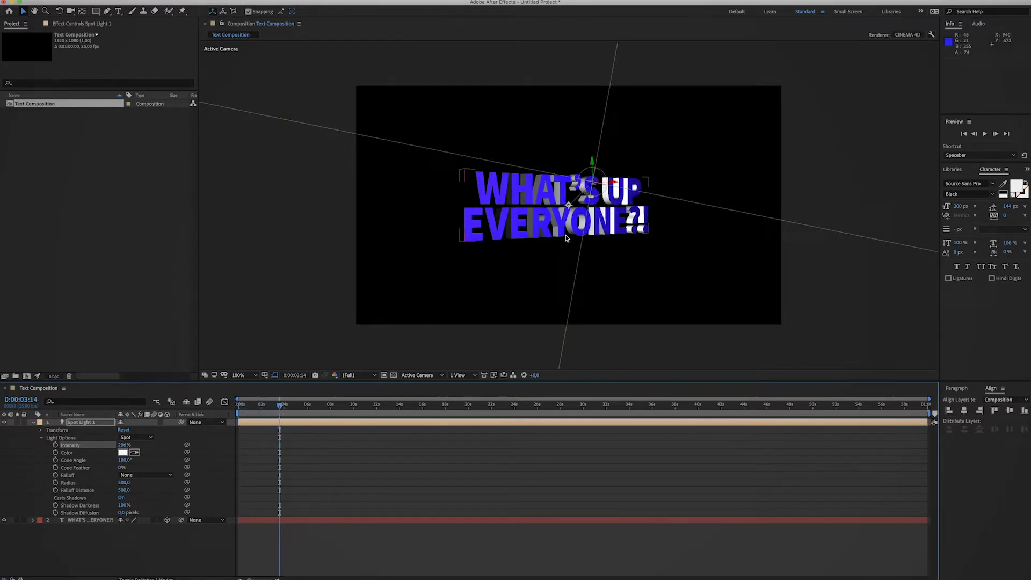
pyautogui.moveTo(284, 408); pyautogui.dragTo(251, 407)
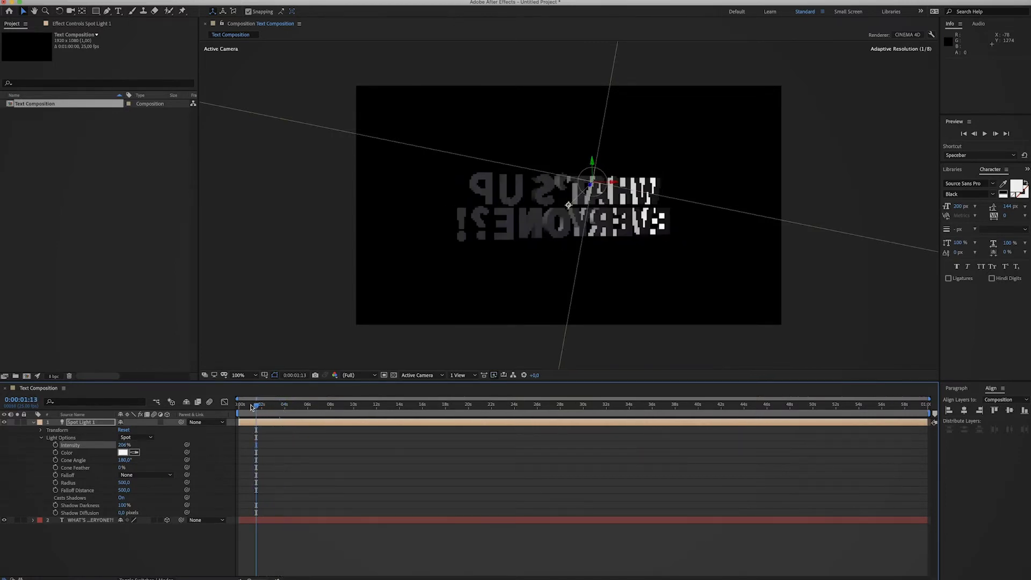
pyautogui.press('Home')
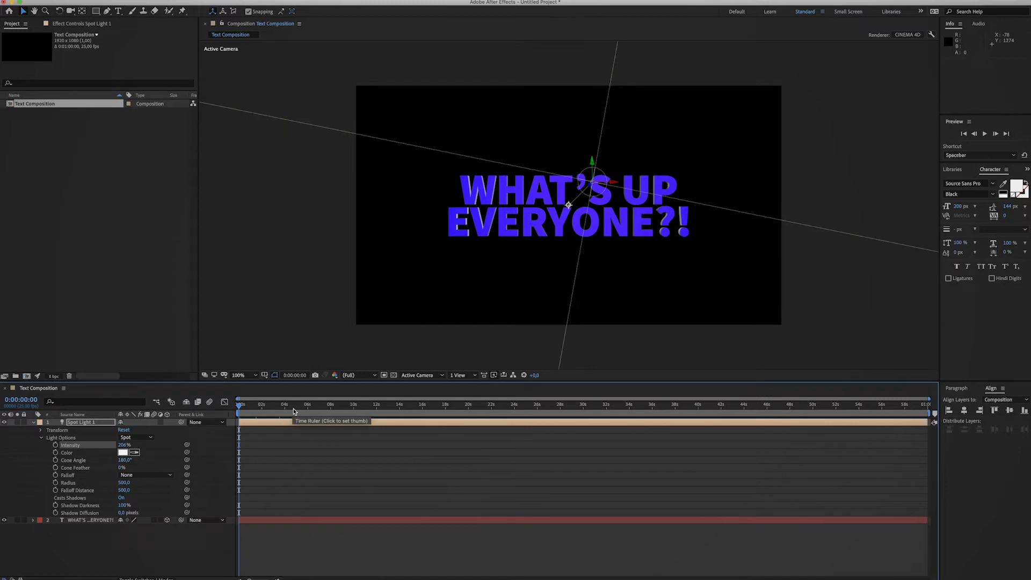
pyautogui.hotkey('ctrl', 'shift', 'a')
pyautogui.press('space')
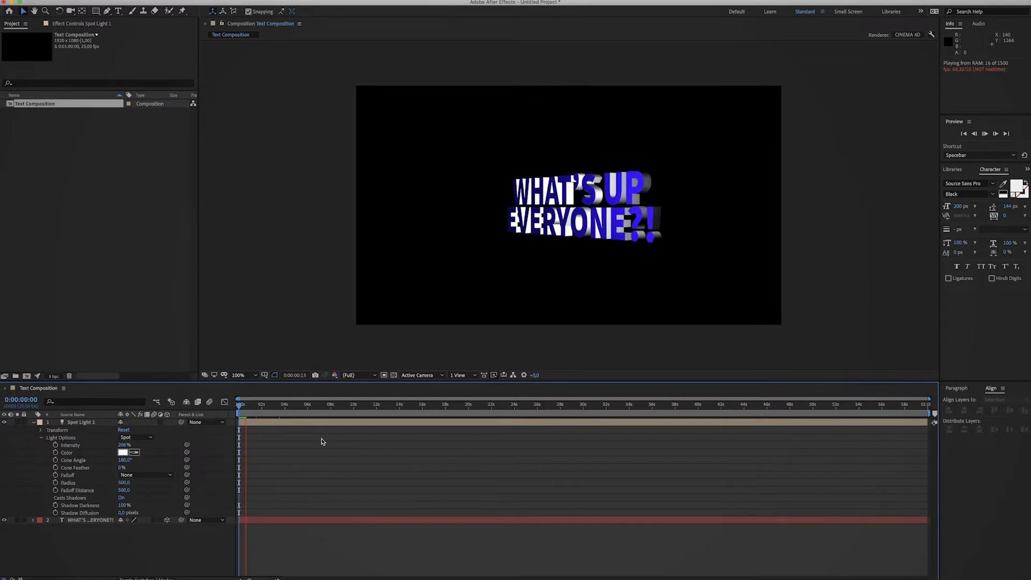
pyautogui.press('space')
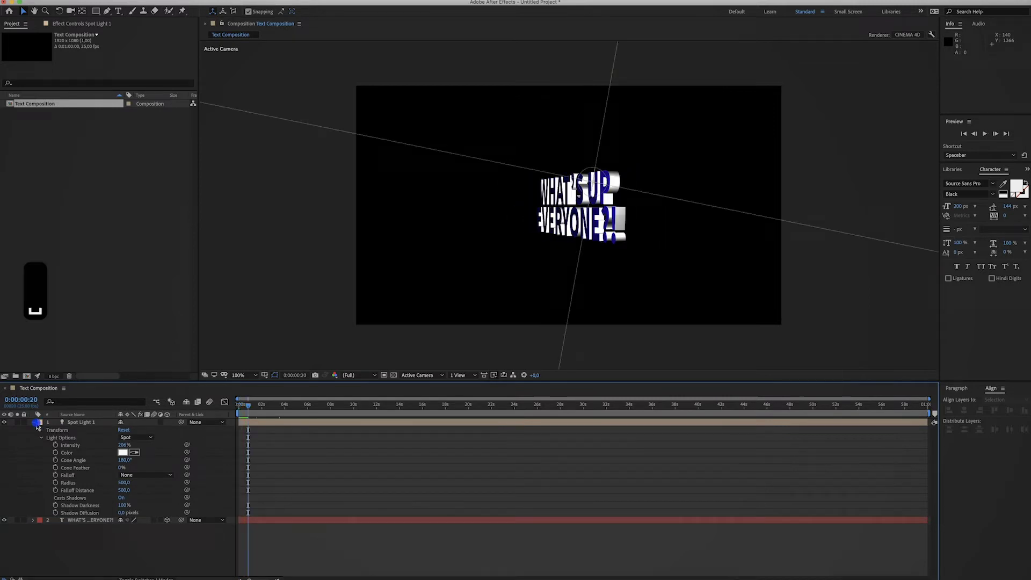
pyautogui.click(36, 424)
pyautogui.moveTo(260, 404); pyautogui.dragTo(228, 409)
pyautogui.click(86, 430)
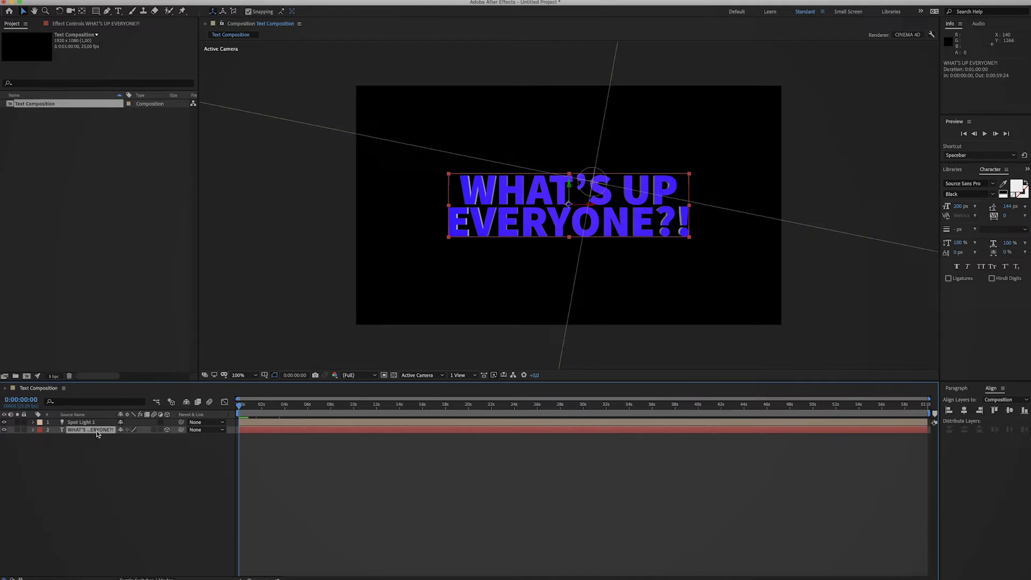
# Create a new composition named 'Main' and nest Text Composition inside it
pyautogui.click(107, 260)
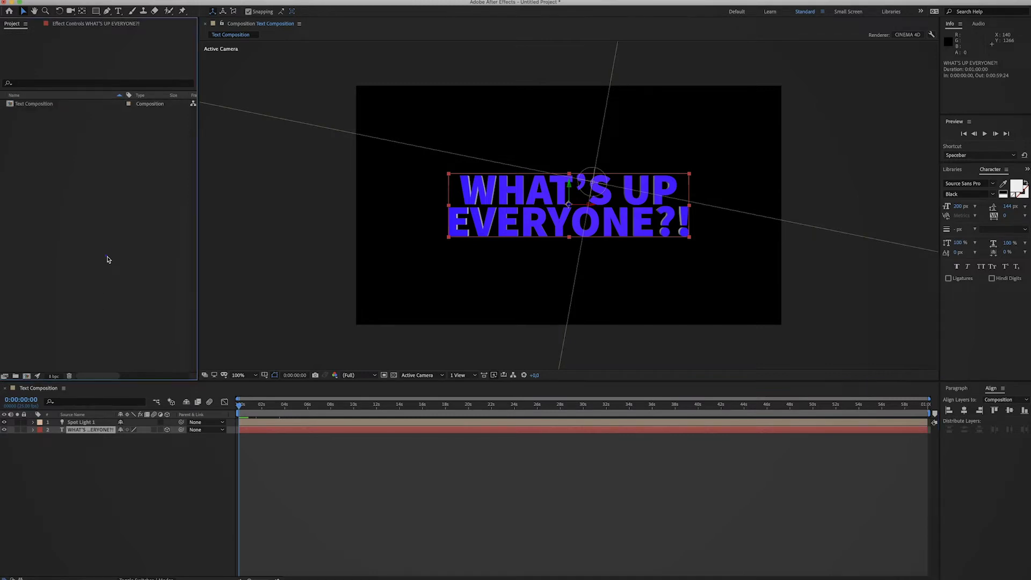
pyautogui.rightClick(81, 184)
pyautogui.click(109, 189)
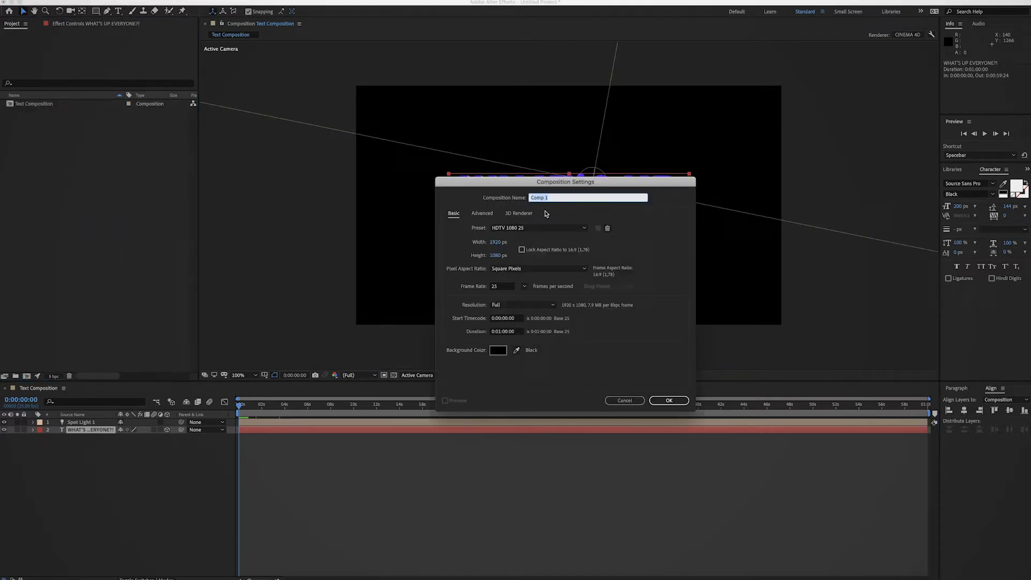
pyautogui.write('Main')
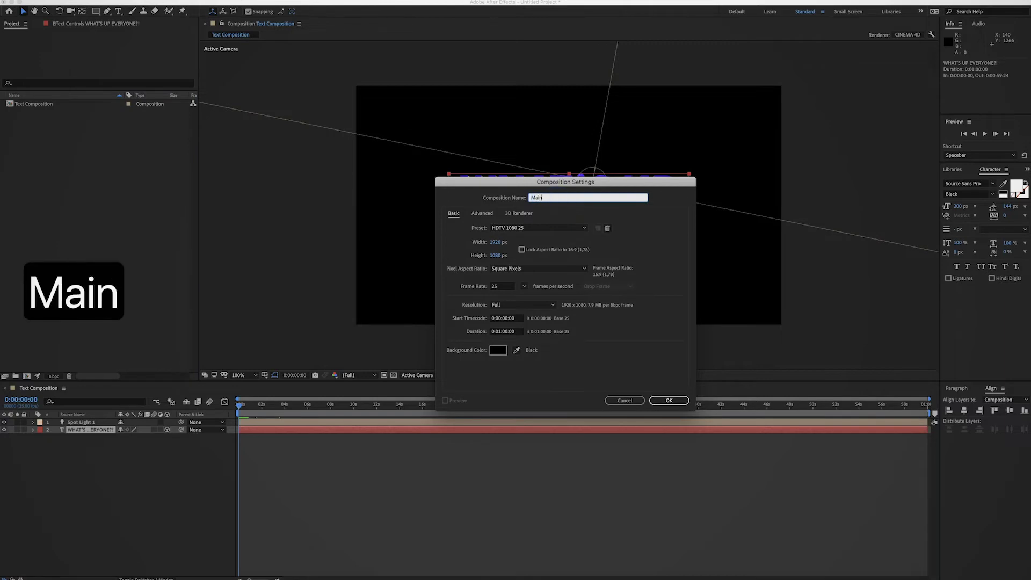
pyautogui.press('Return')
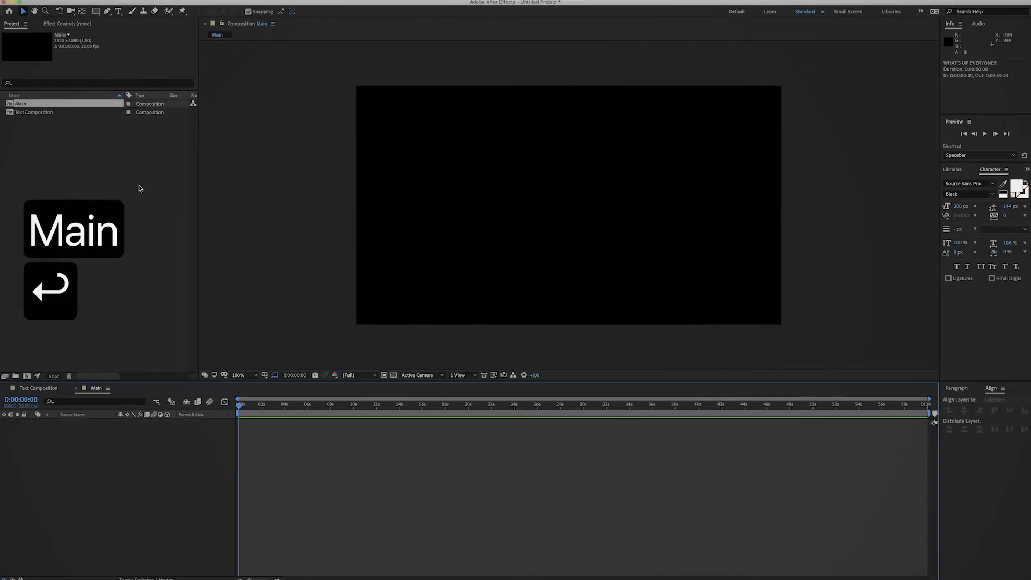
pyautogui.moveTo(42, 111); pyautogui.dragTo(188, 438)
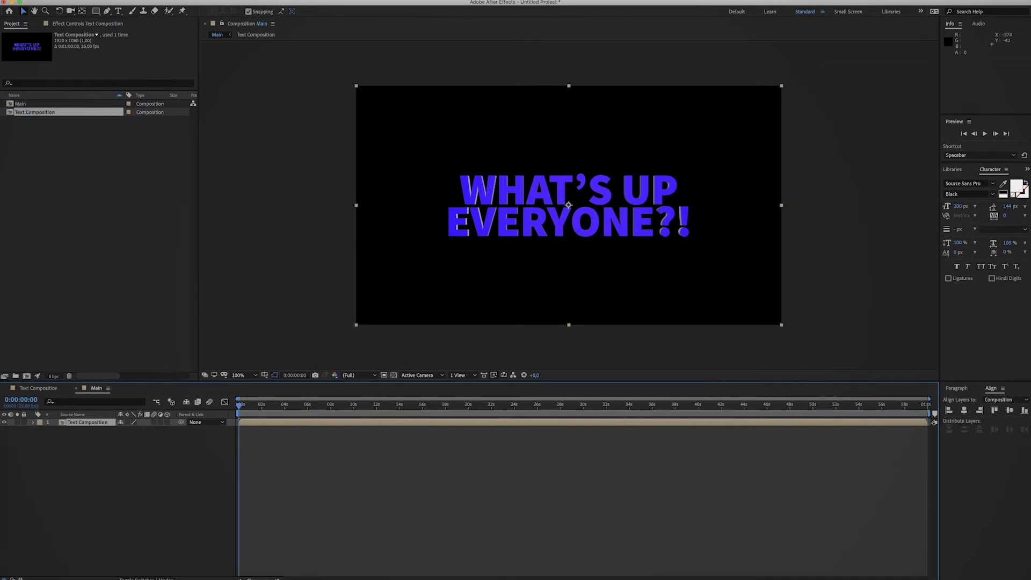
# Apply Roughen Edges to the nested layer with Stretch Width or Height at 6.60
pyautogui.click(186, 1)
pyautogui.moveTo(204, 196)
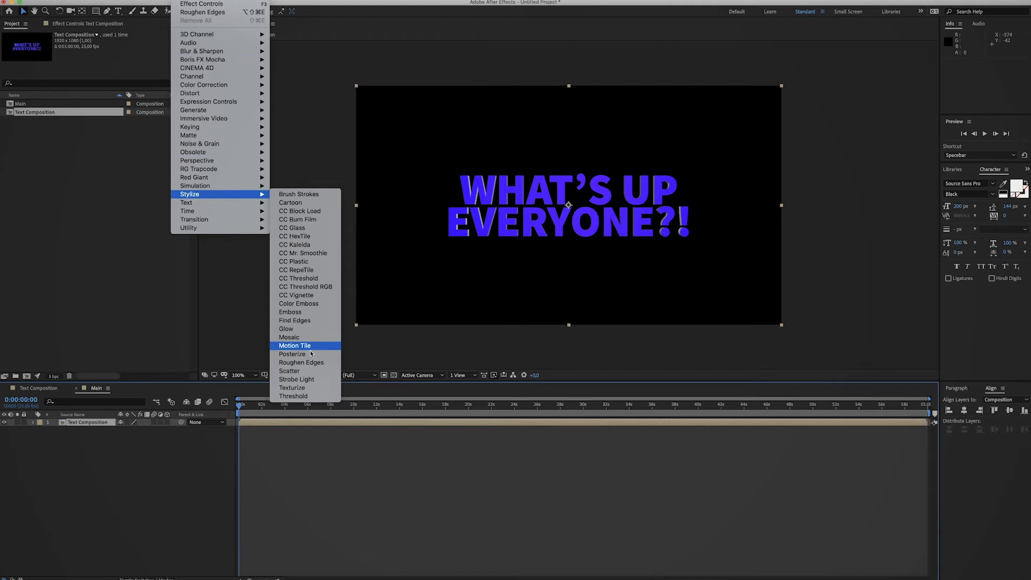
pyautogui.click(293, 362)
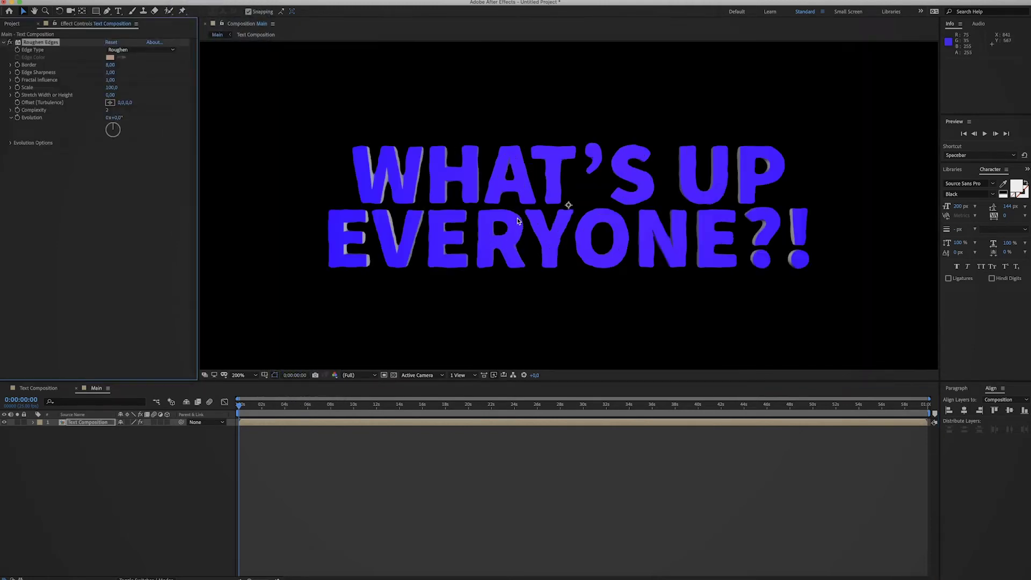
pyautogui.press('.')
pyautogui.moveTo(241, 414)
pyautogui.mouseDown()
pyautogui.moveTo(263, 410)
pyautogui.moveTo(244, 410)
pyautogui.mouseUp()
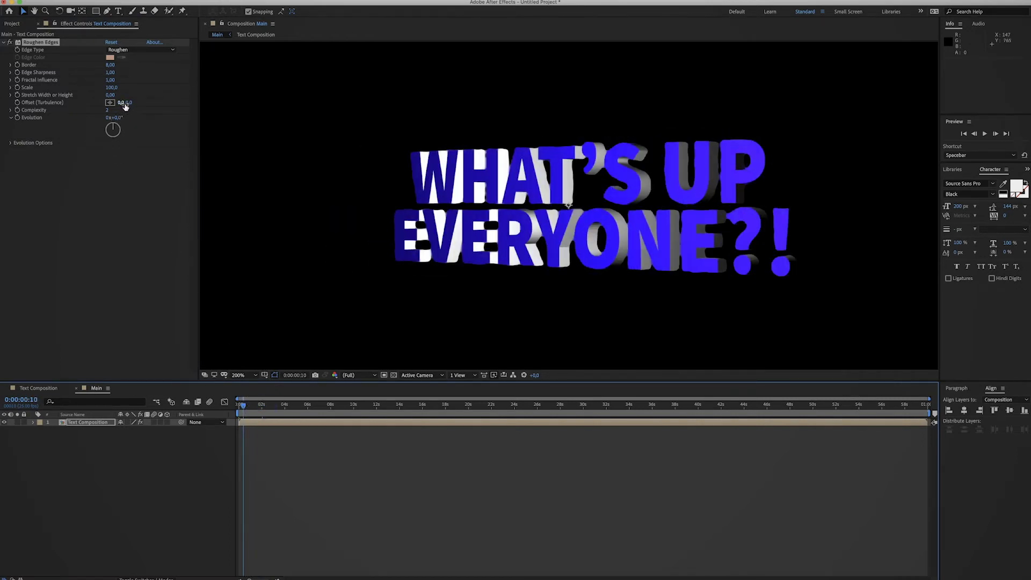
pyautogui.moveTo(110, 99); pyautogui.dragTo(138, 99)
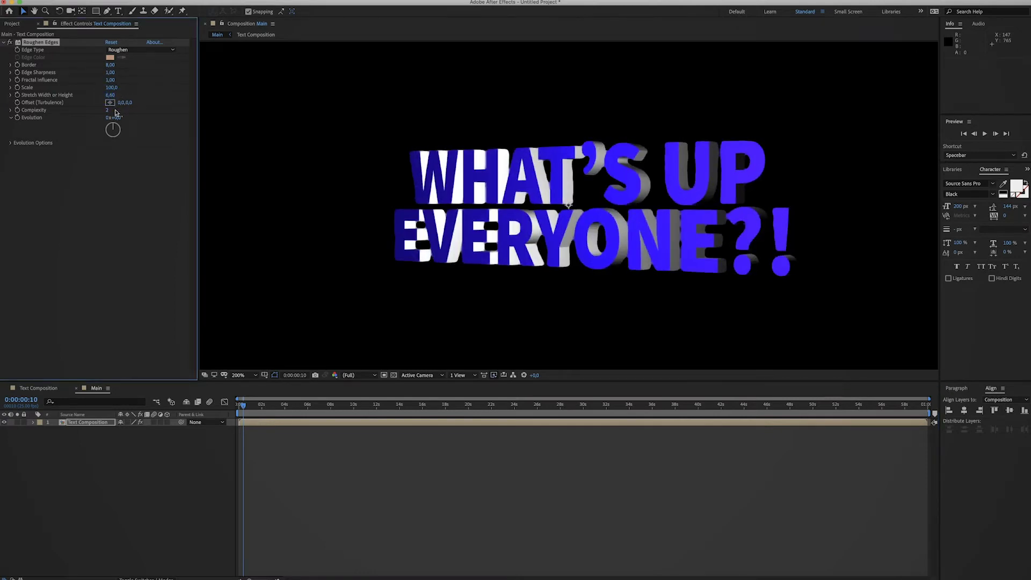
# Duplicate the Text Composition layer and add Fractal Noise to the top copy
pyautogui.click(91, 490)
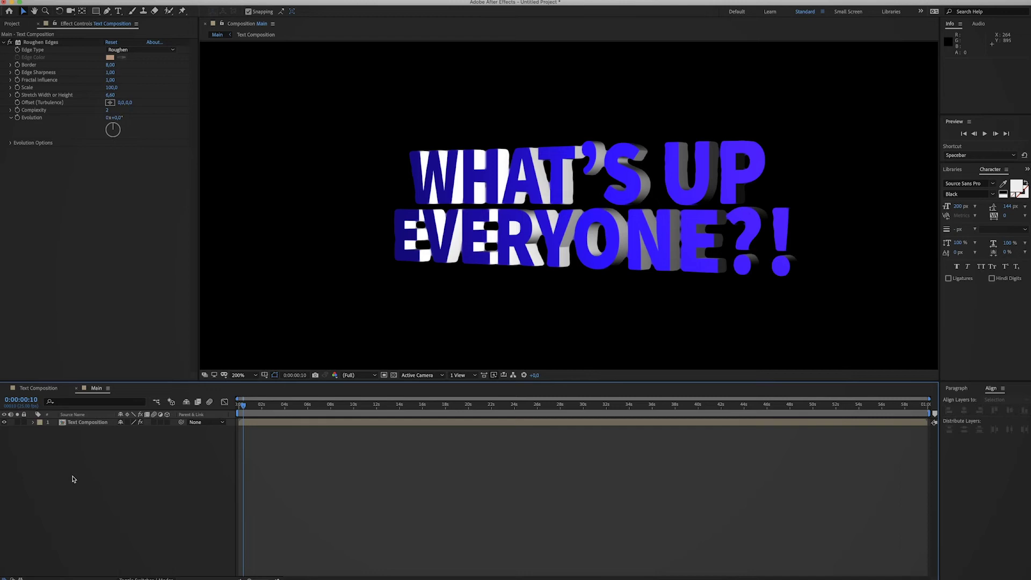
pyautogui.click(81, 422)
pyautogui.press('super+d')
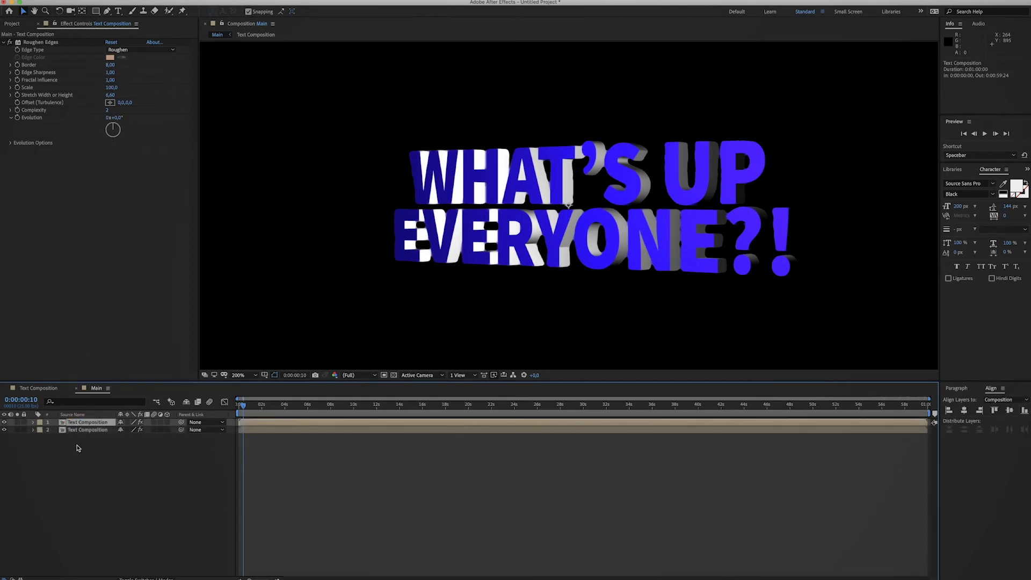
pyautogui.click(183, 1)
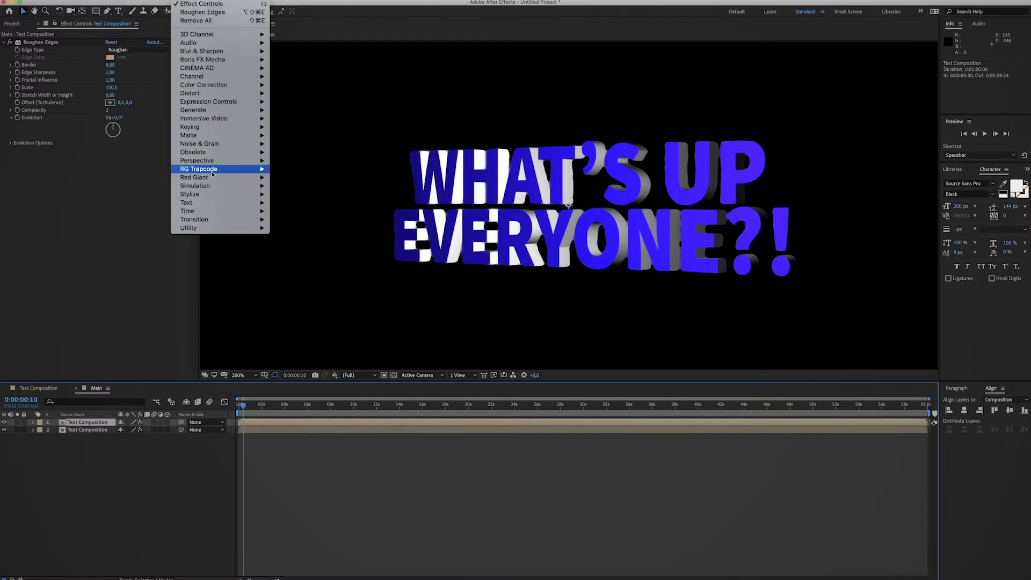
pyautogui.moveTo(201, 140)
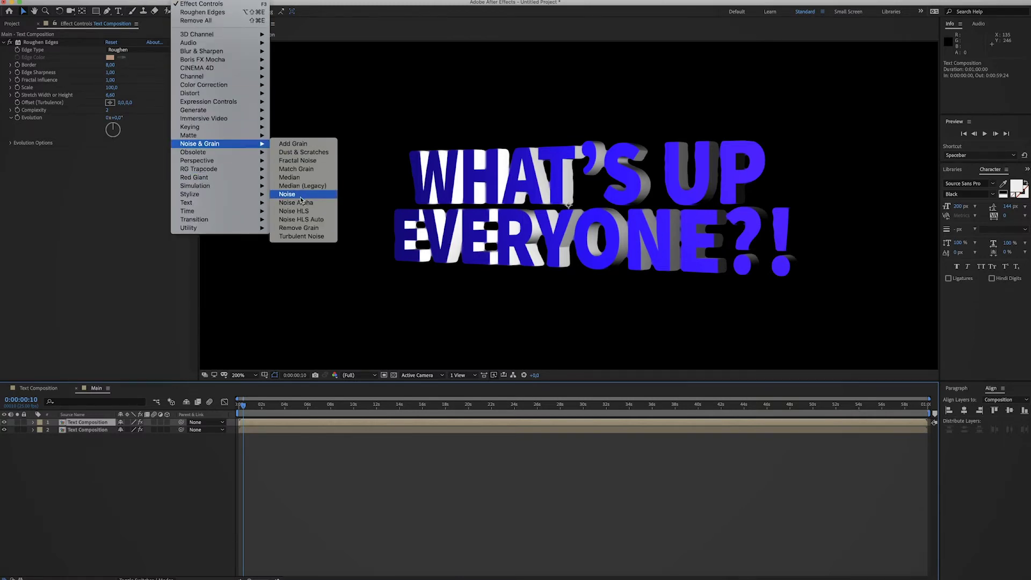
pyautogui.click(297, 161)
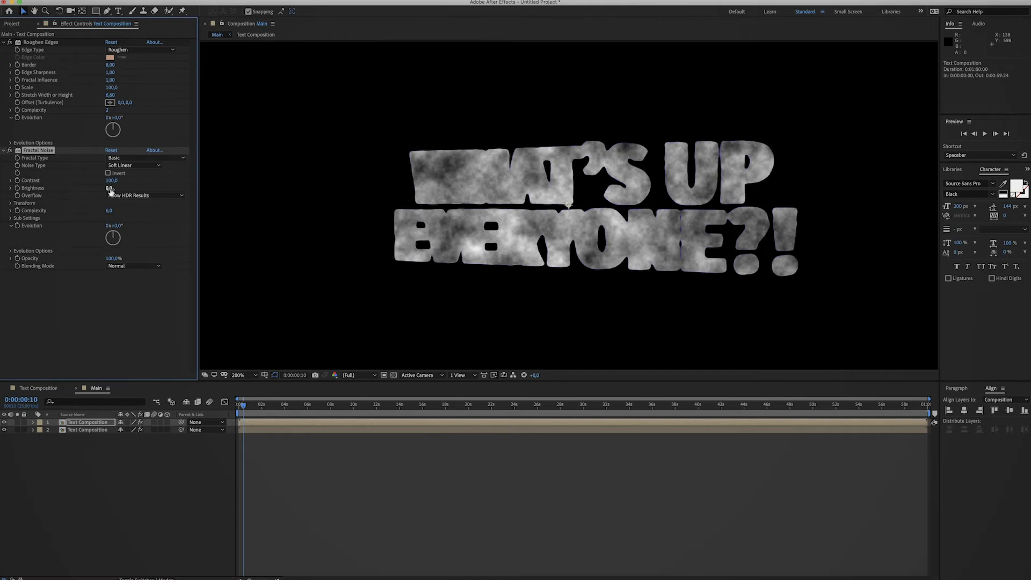
# Set Fractal Noise Contrast to 200, Brightness to -31 and Evolution to about 268°
pyautogui.click(110, 189)
pyautogui.hotkey('shift', 'Tab')
pyautogui.write('2')
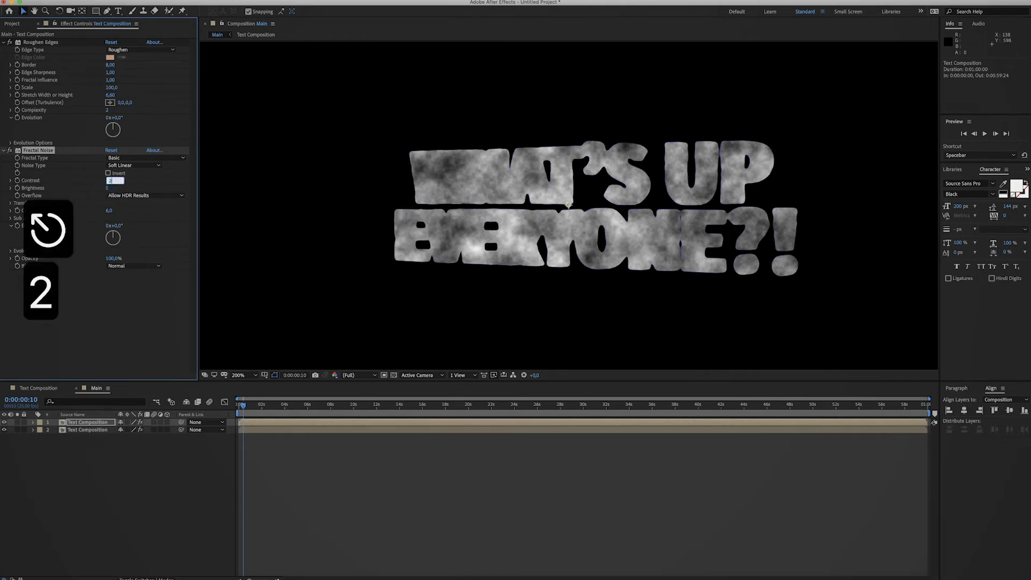
pyautogui.write('00')
pyautogui.press('Return')
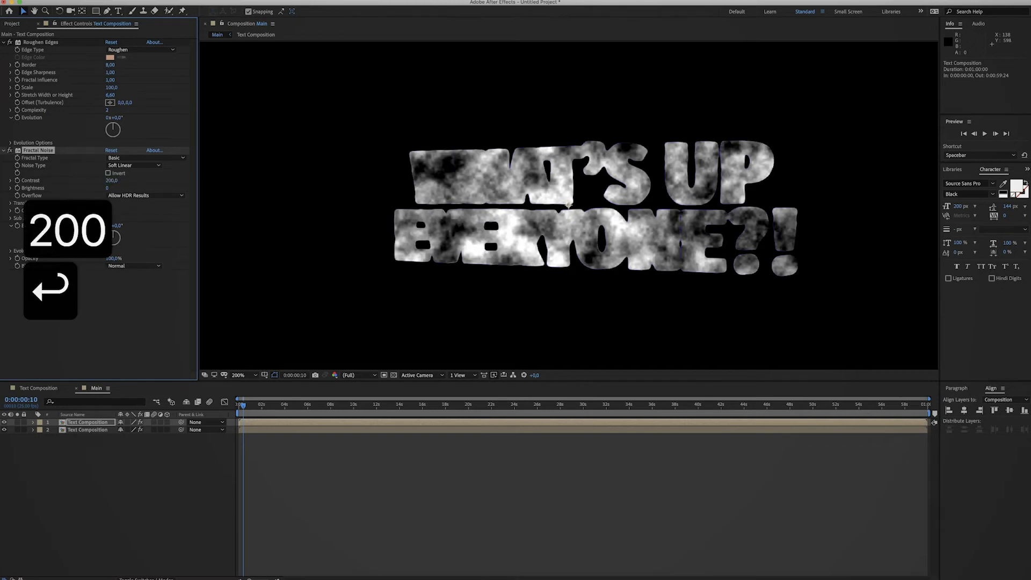
pyautogui.click(108, 188)
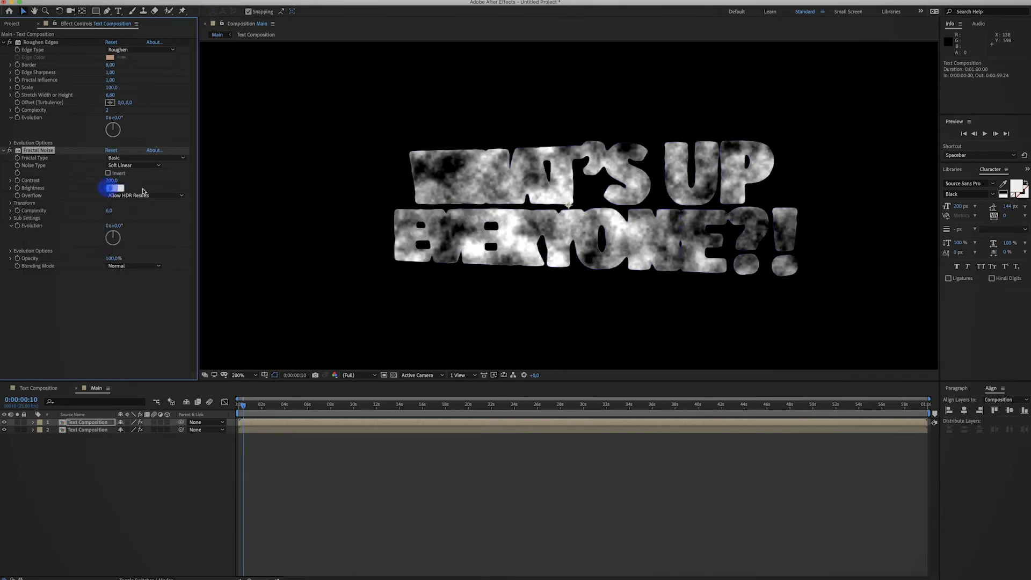
pyautogui.write('-22')
pyautogui.press('Return')
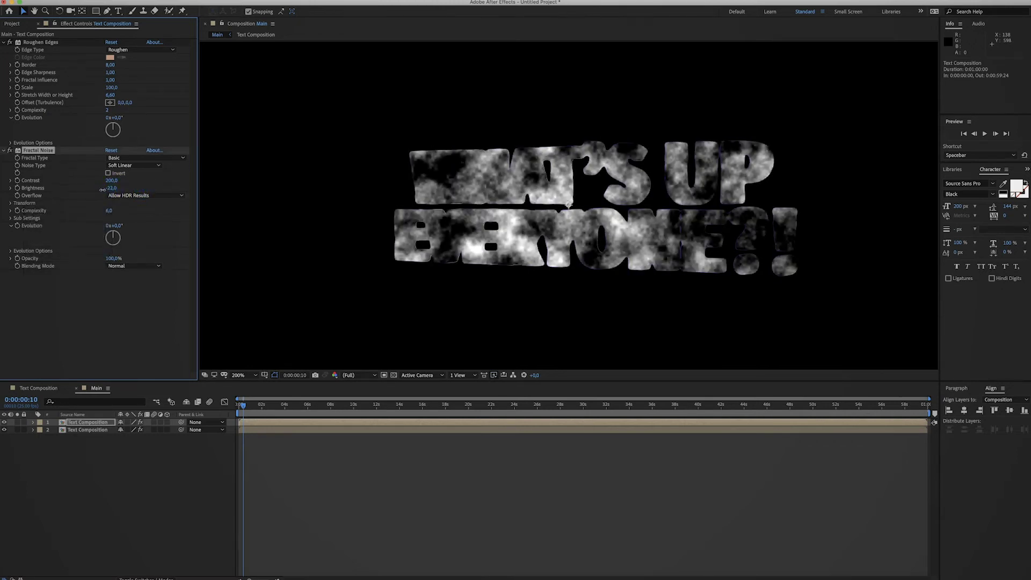
pyautogui.moveTo(102, 189); pyautogui.dragTo(99, 189)
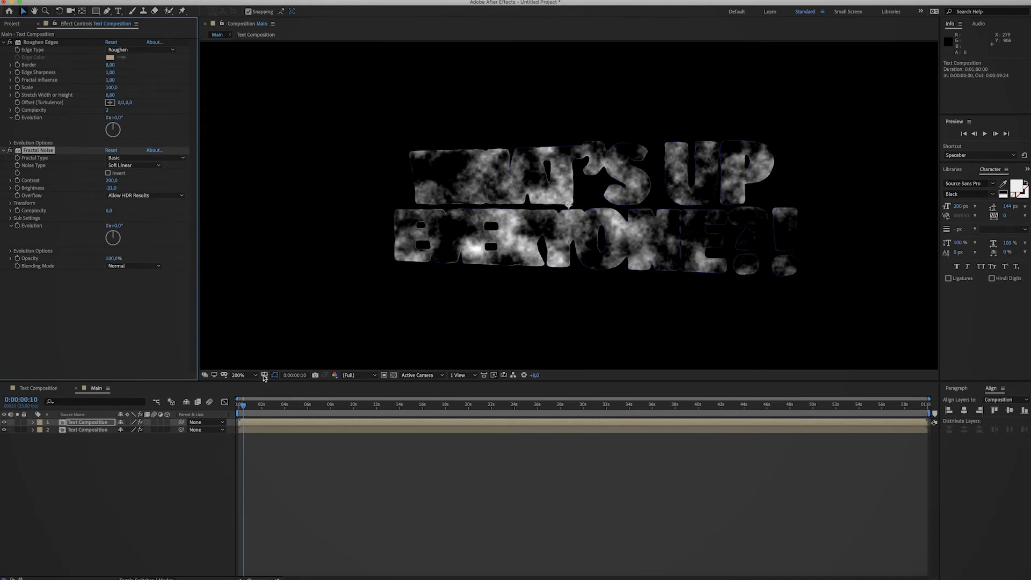
pyautogui.moveTo(258, 406); pyautogui.dragTo(288, 408)
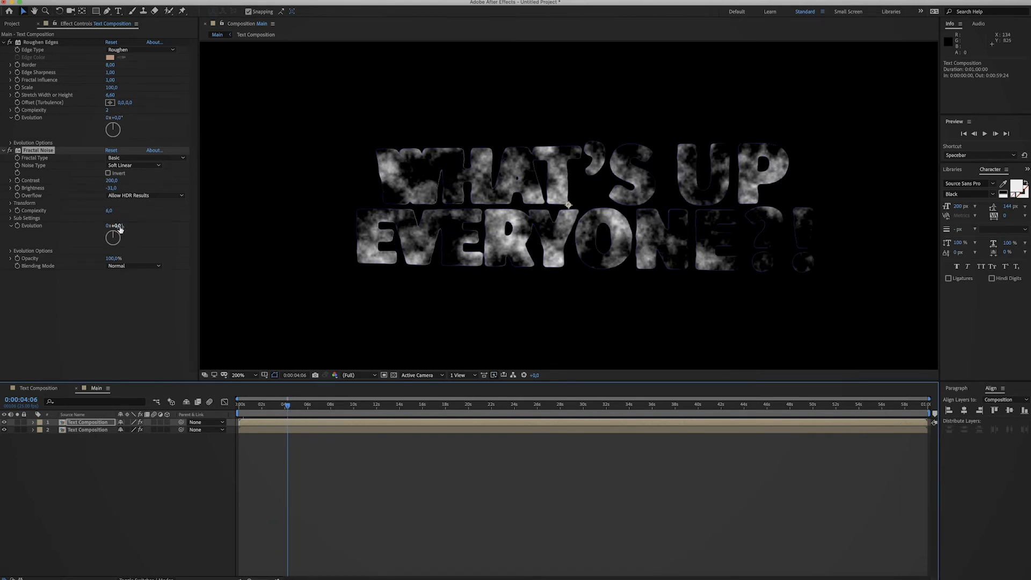
pyautogui.moveTo(120, 229); pyautogui.dragTo(239, 226)
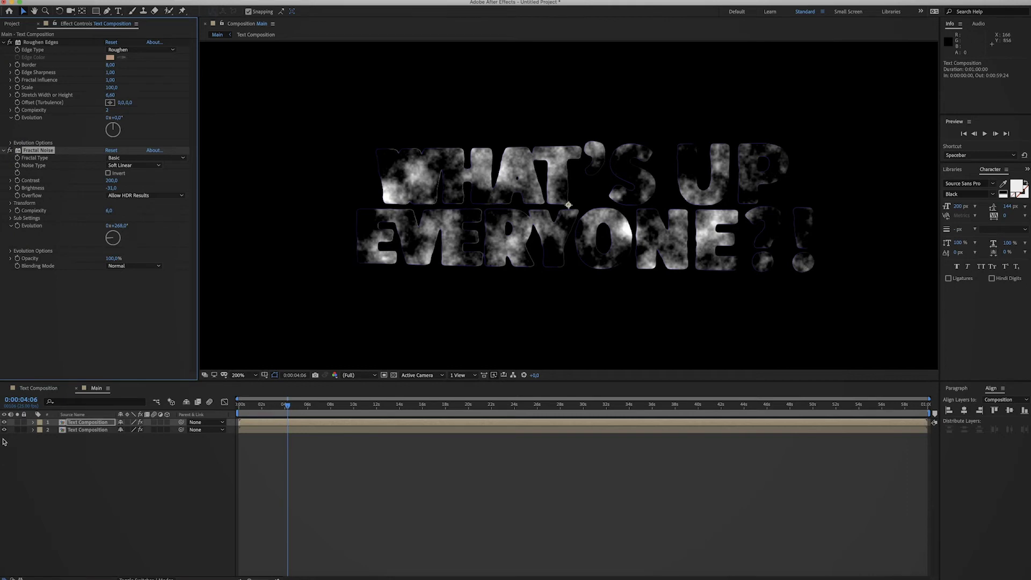
# Keyframe the Fractal Noise Evolution from the start and set it to 300° at eight seconds
pyautogui.click(33, 423)
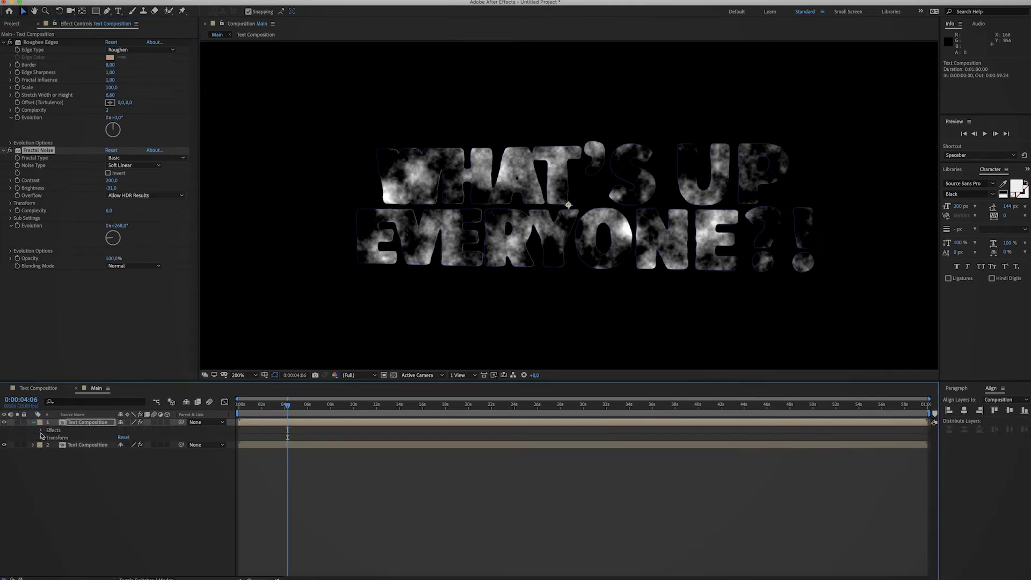
pyautogui.click(41, 431)
pyautogui.click(48, 445)
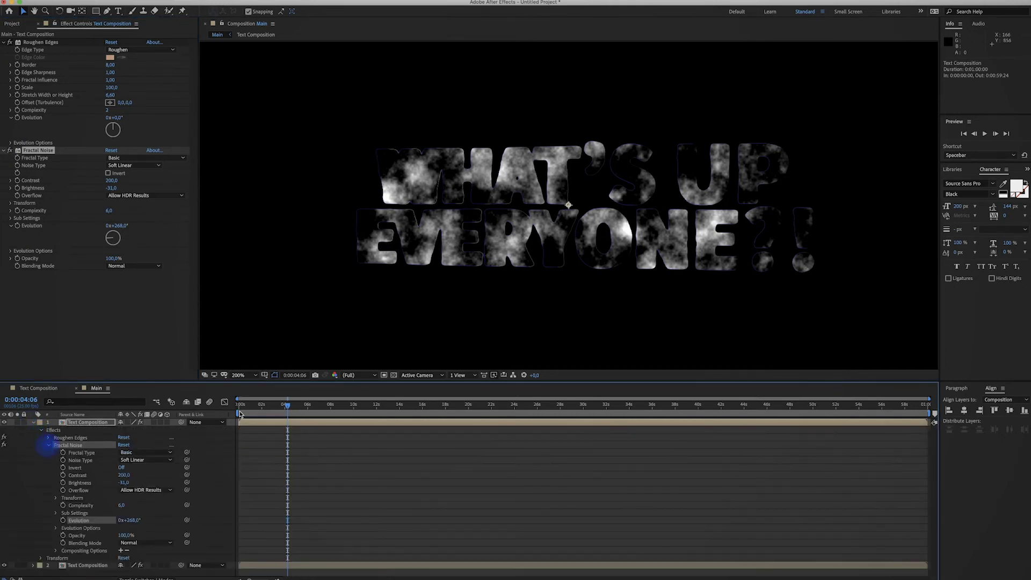
pyautogui.press('Home')
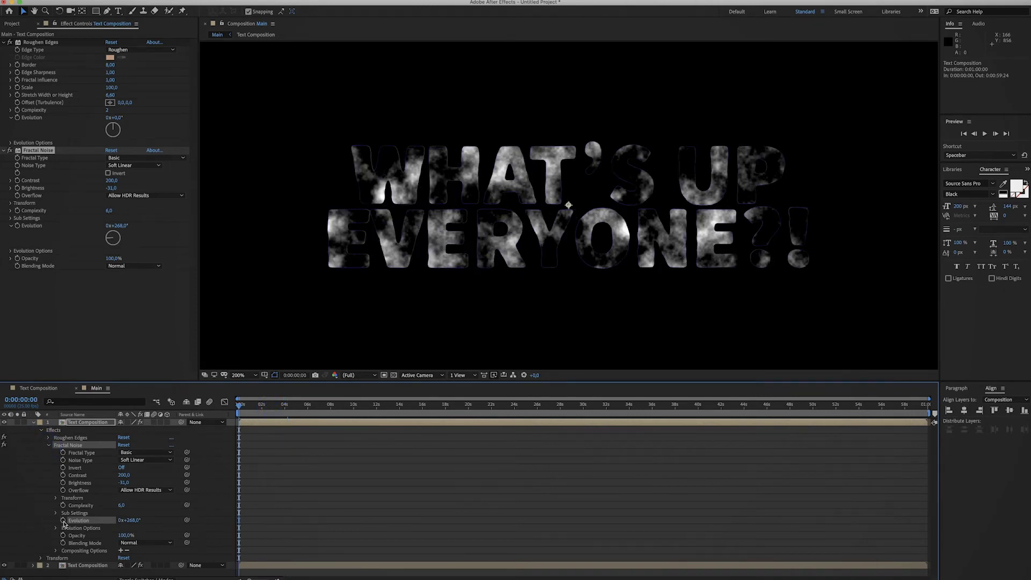
pyautogui.click(63, 521)
pyautogui.moveTo(279, 412); pyautogui.dragTo(330, 412)
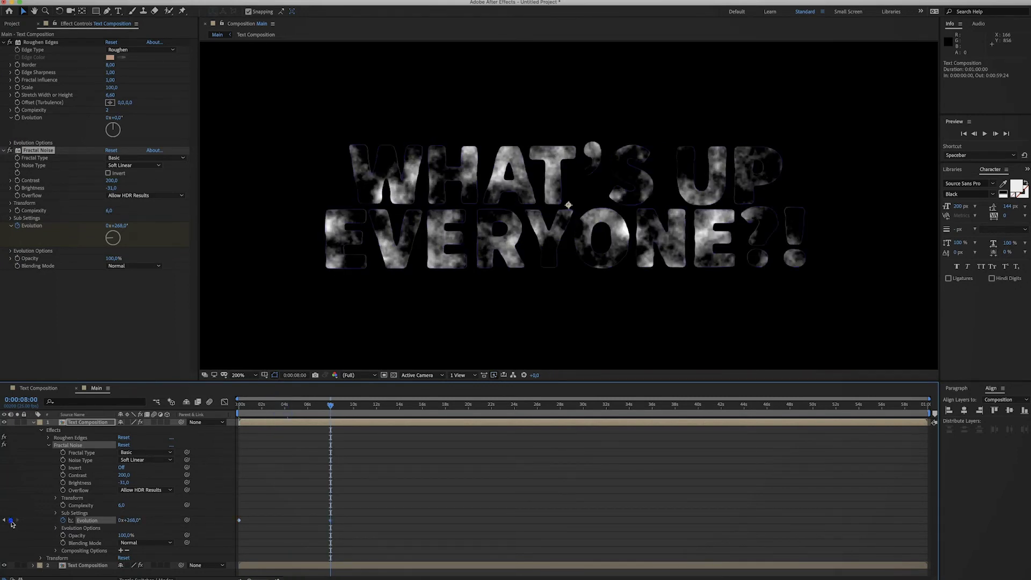
pyautogui.click(133, 521)
pyautogui.write('300')
pyautogui.press('Return')
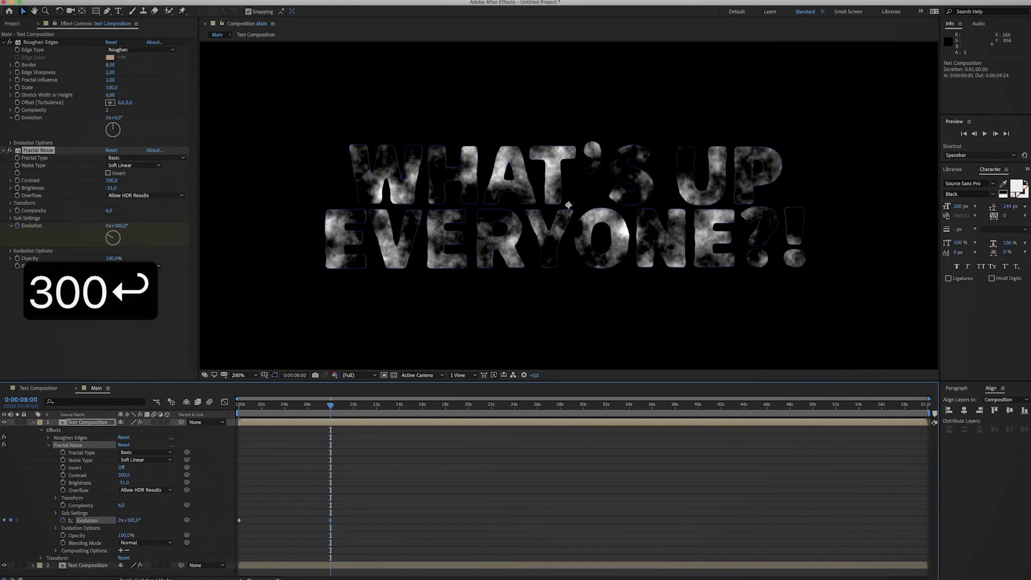
# Set the starting Evolution keyframe to 0° and preview the animated noise
pyautogui.click(5, 520)
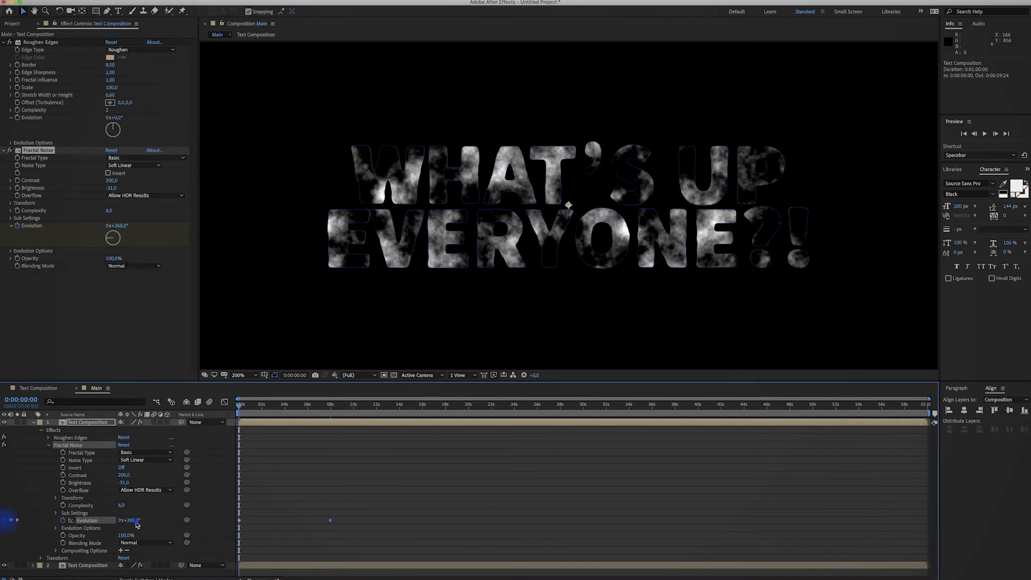
pyautogui.click(132, 520)
pyautogui.write('0')
pyautogui.press('Return')
pyautogui.press('space')
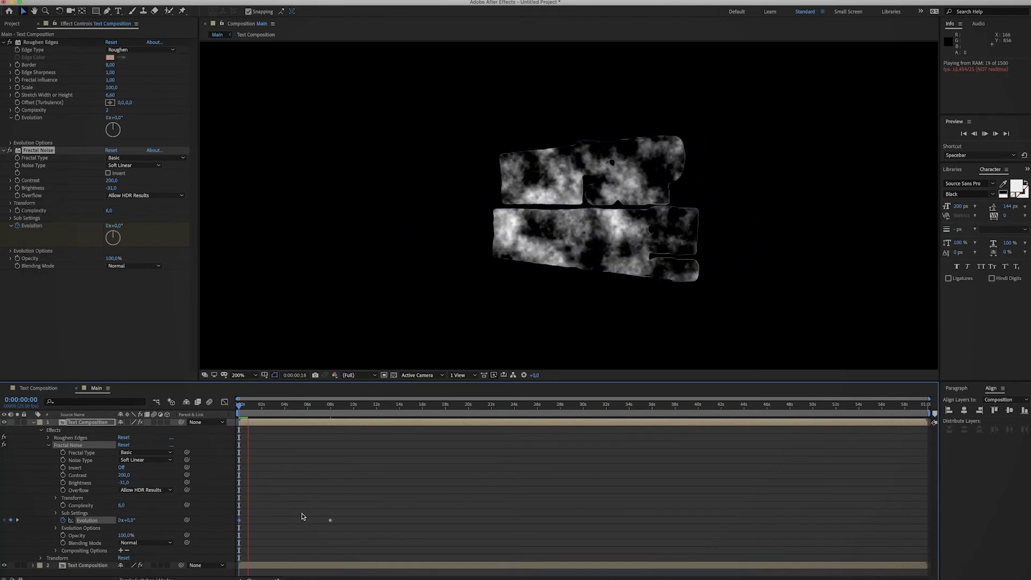
pyautogui.click(295, 497)
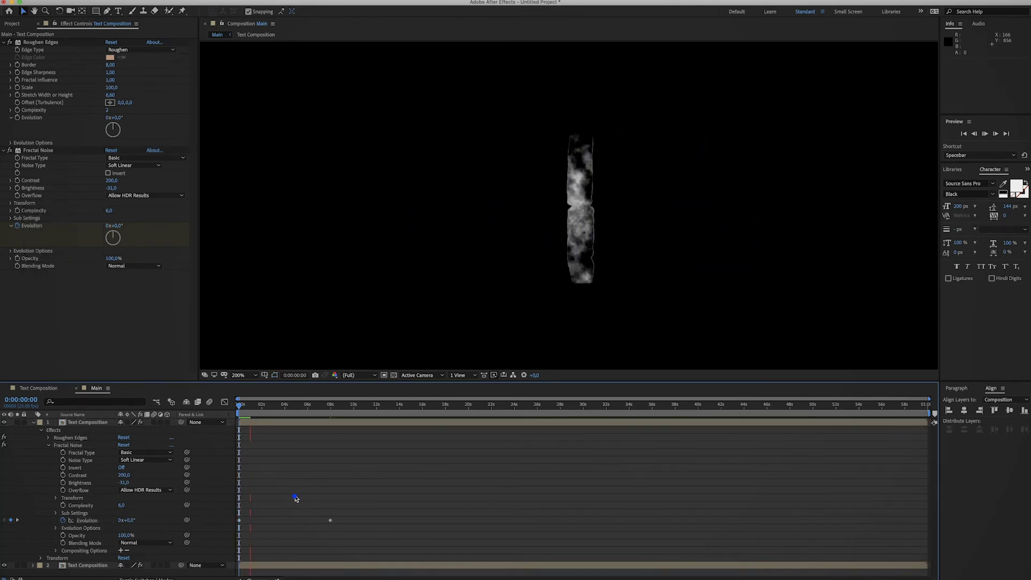
# Set the top text layer's blending mode to Soft Light and preview the result
pyautogui.moveTo(288, 411); pyautogui.dragTo(283, 408)
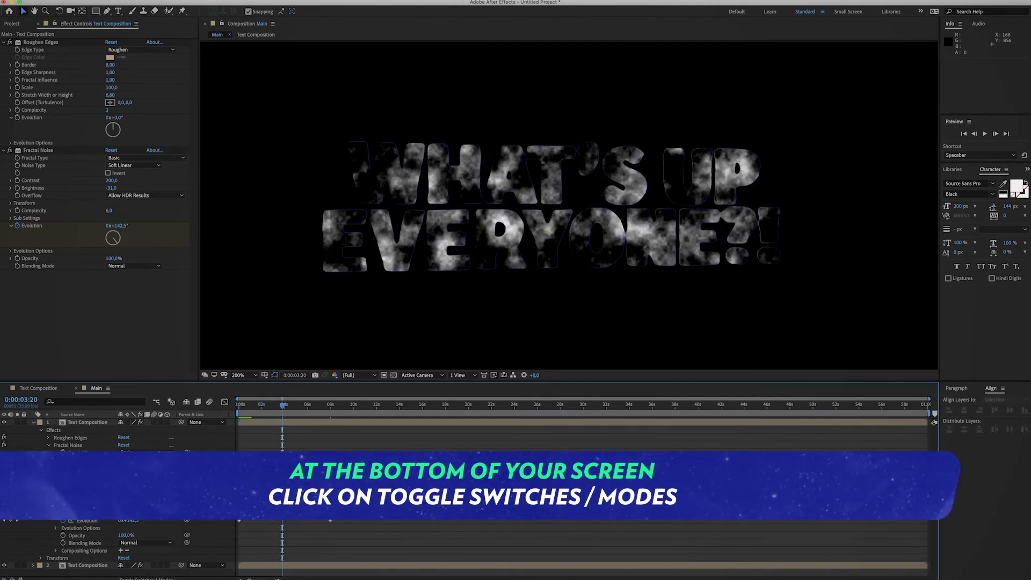
pyautogui.click(145, 578)
pyautogui.click(141, 422)
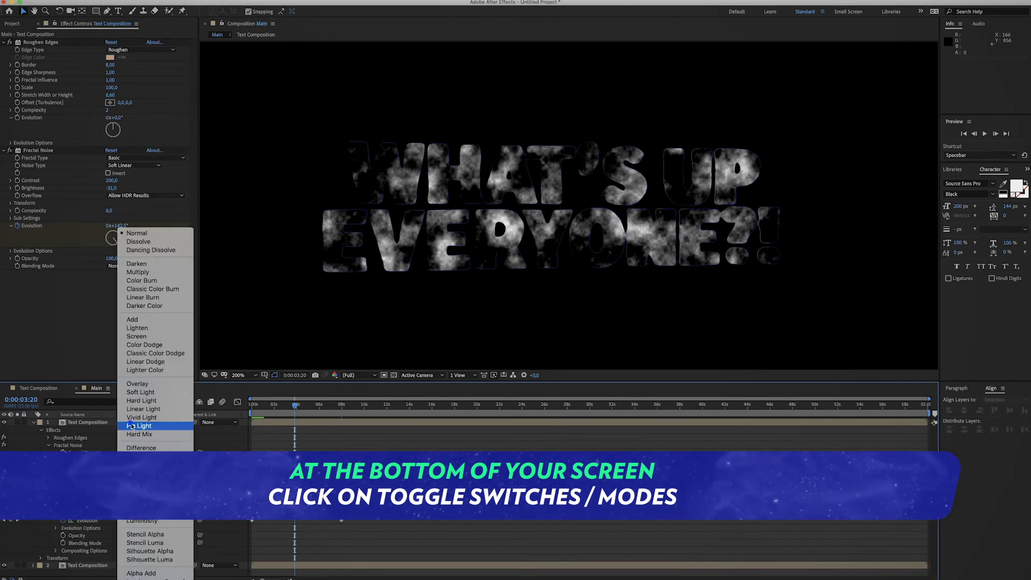
pyautogui.click(147, 394)
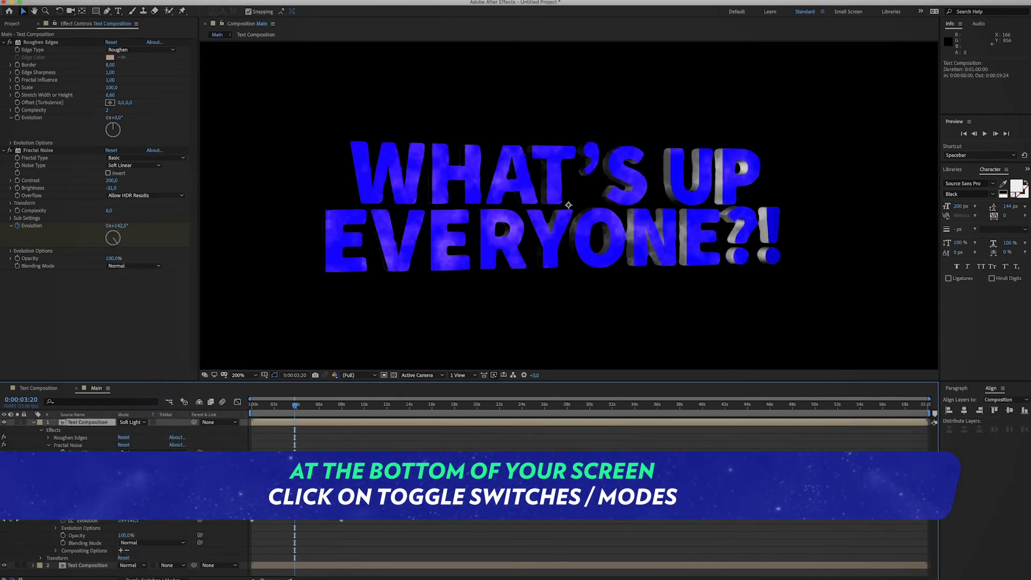
pyautogui.click(296, 410)
pyautogui.press('space')
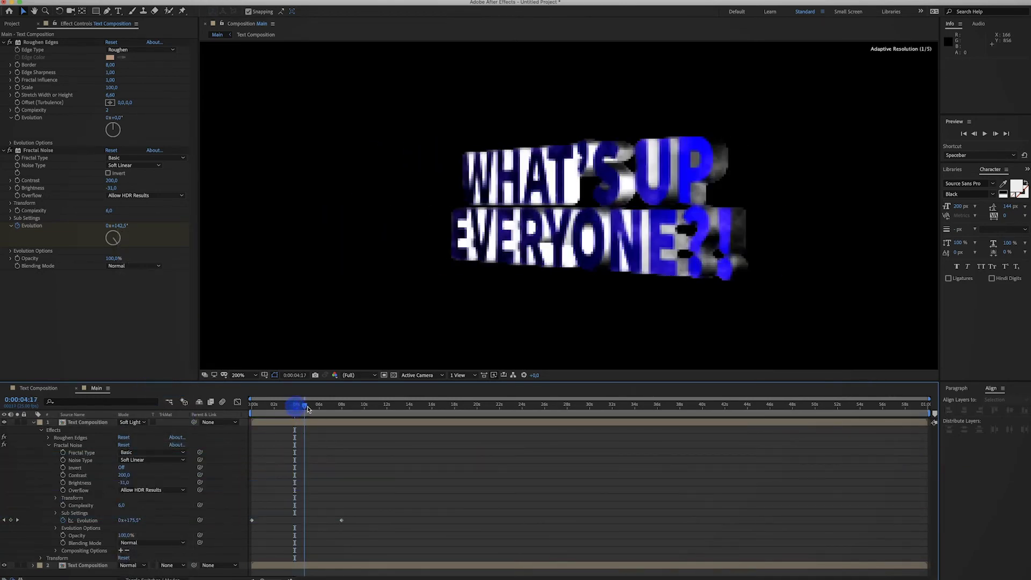
pyautogui.press('space')
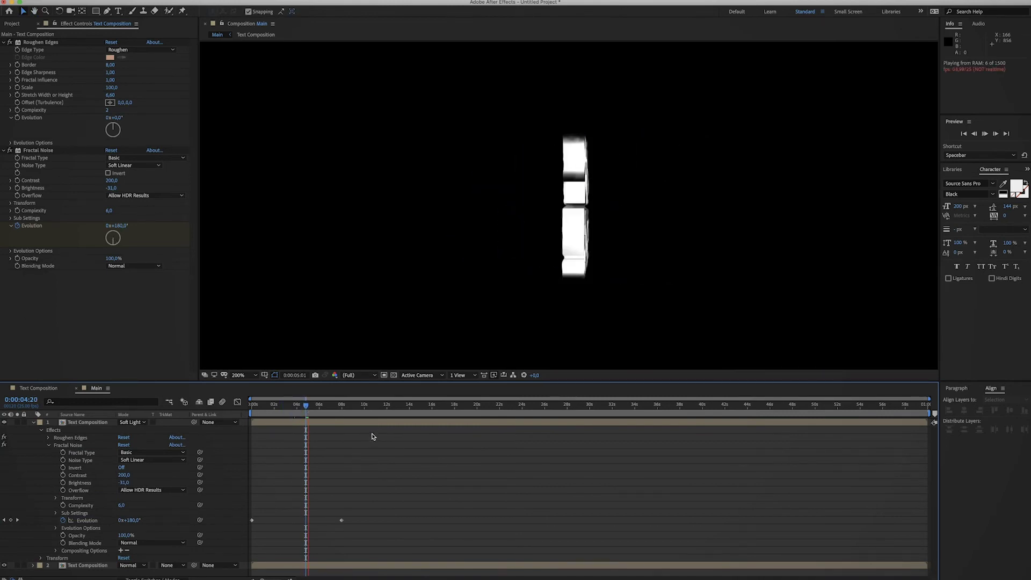
pyautogui.click(41, 430)
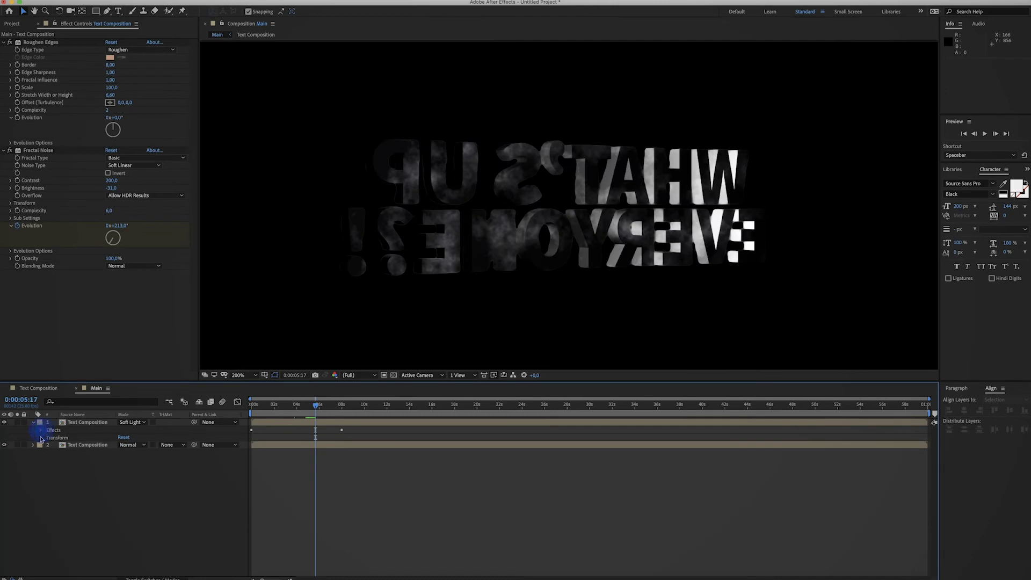
# Lower the top layer's Transform Opacity to 50%
pyautogui.click(40, 437)
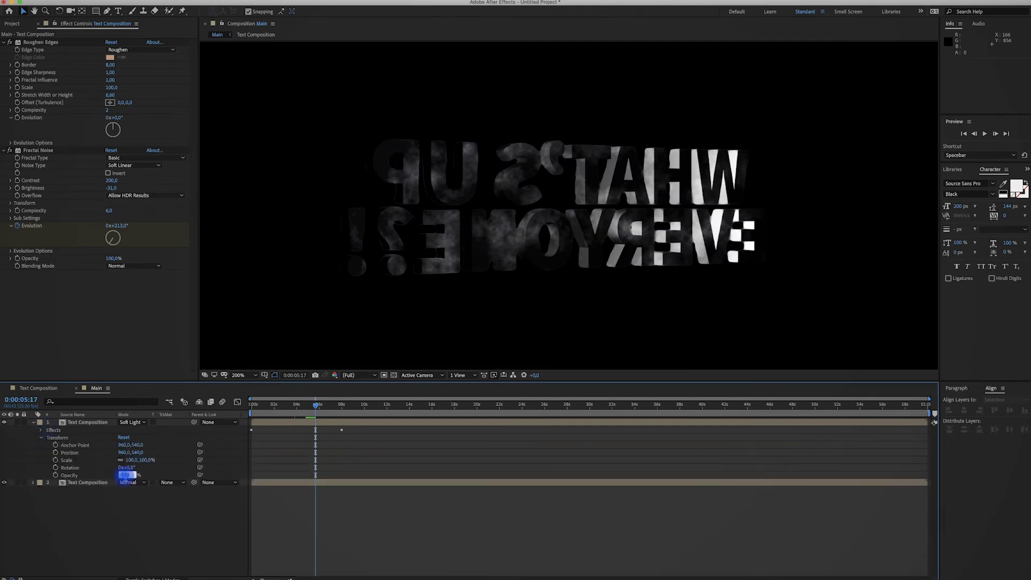
pyautogui.write('50')
pyautogui.press('Return')
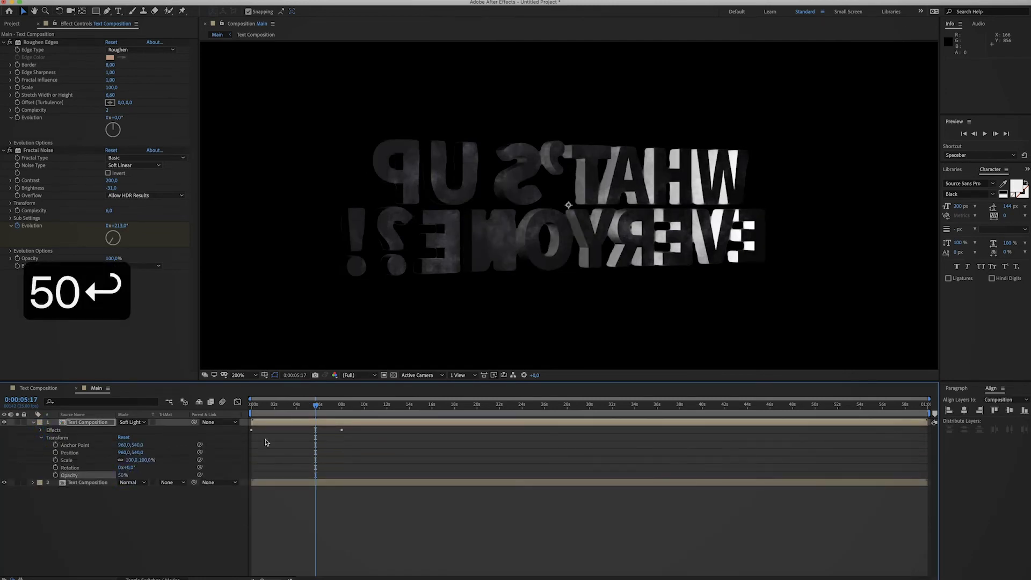
pyautogui.moveTo(284, 433); pyautogui.dragTo(252, 410)
# Fit the full Main comp frame in the viewer, play the animation, and return to 0:00
pyautogui.press(',')
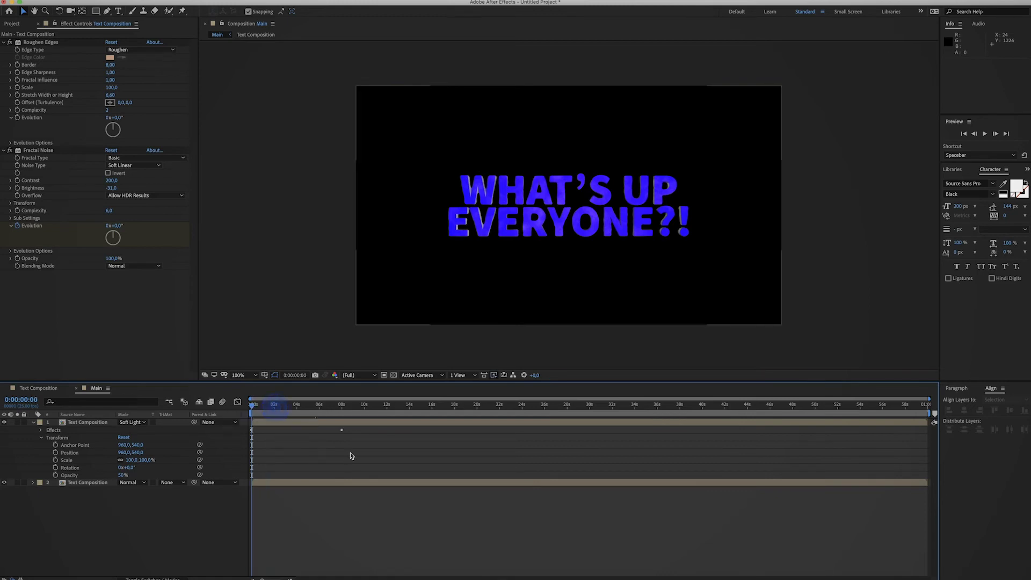
pyautogui.press('space')
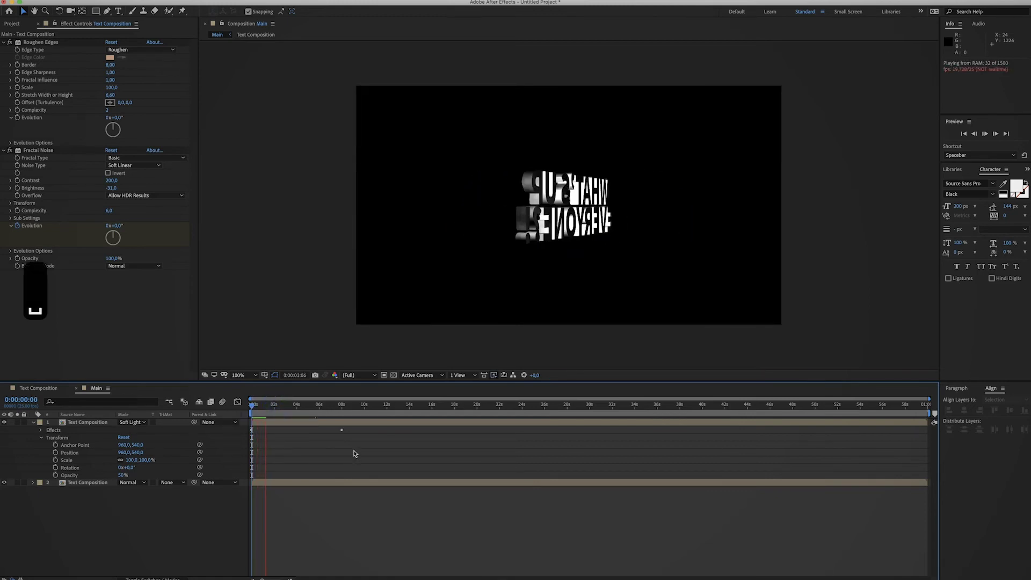
pyautogui.press('space')
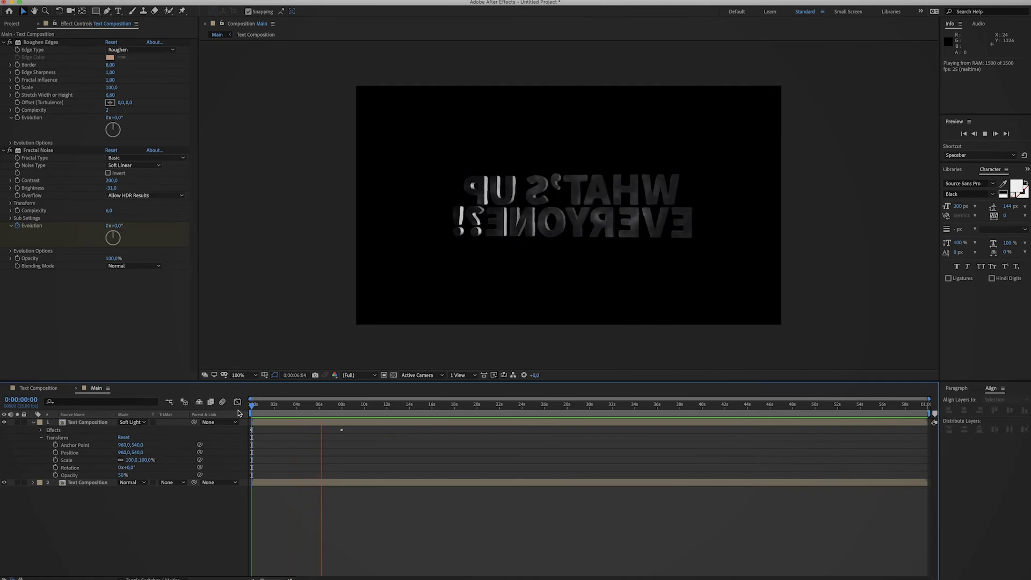
pyautogui.press('space')
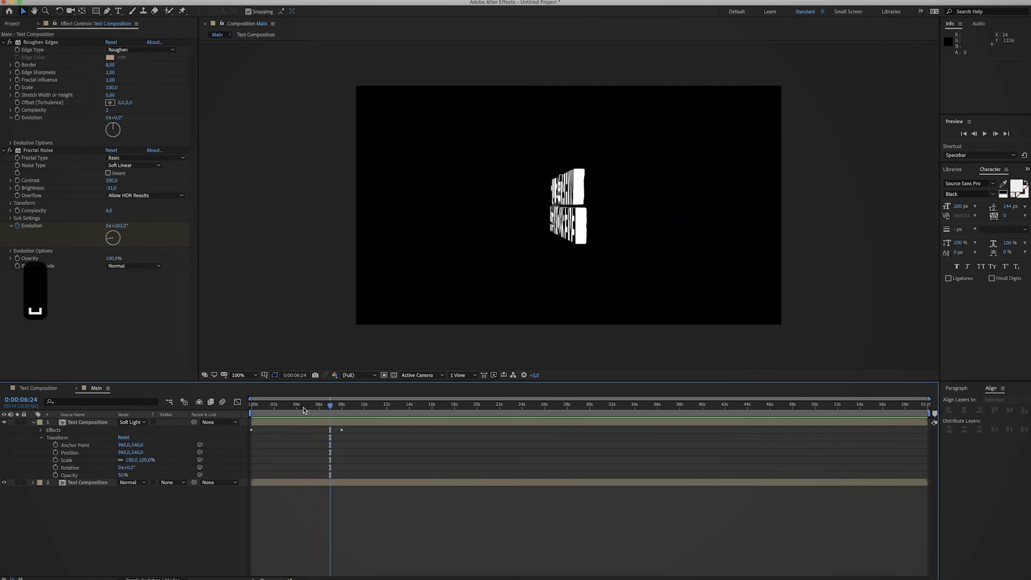
pyautogui.moveTo(304, 408); pyautogui.dragTo(254, 410)
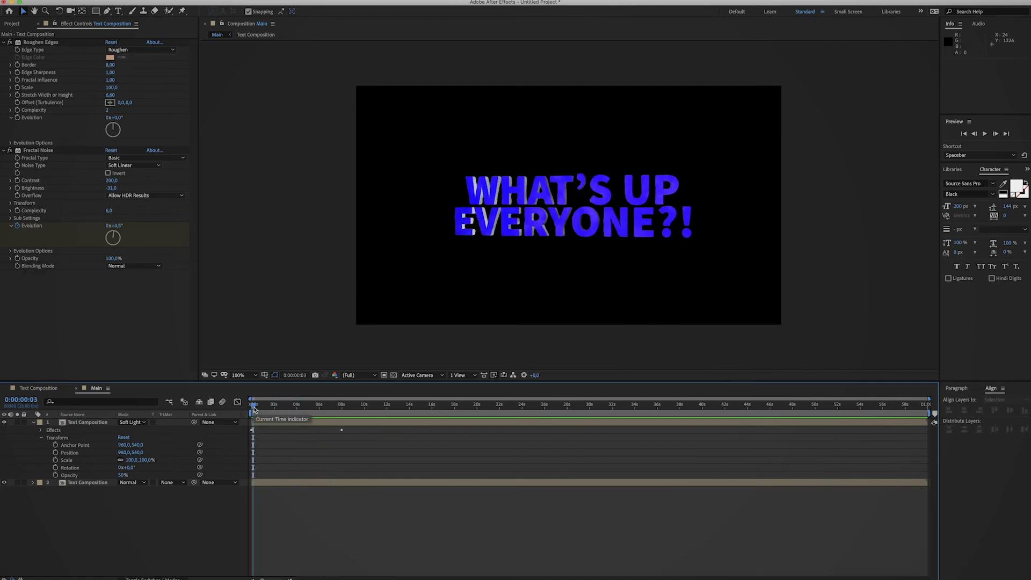